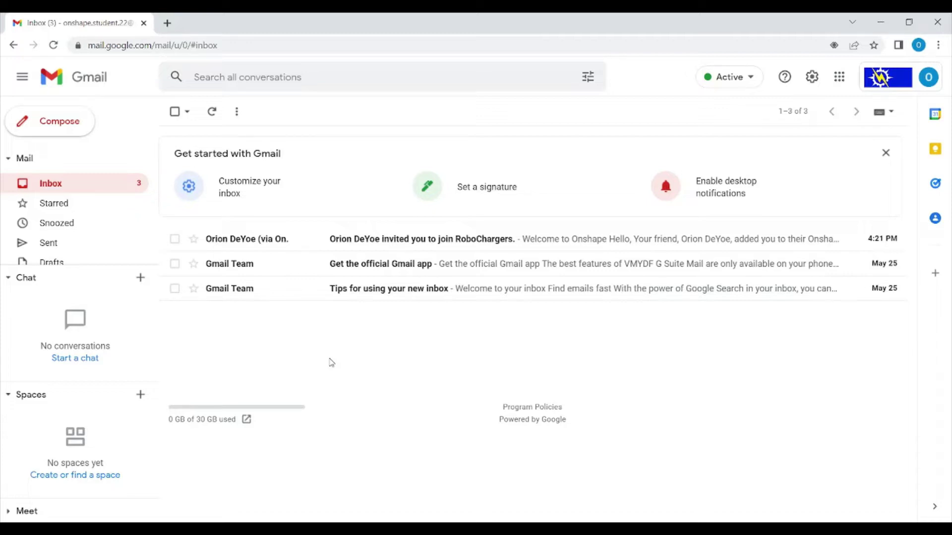
Step: Open onshape4frc.com in a new Chrome tab
click(167, 23)
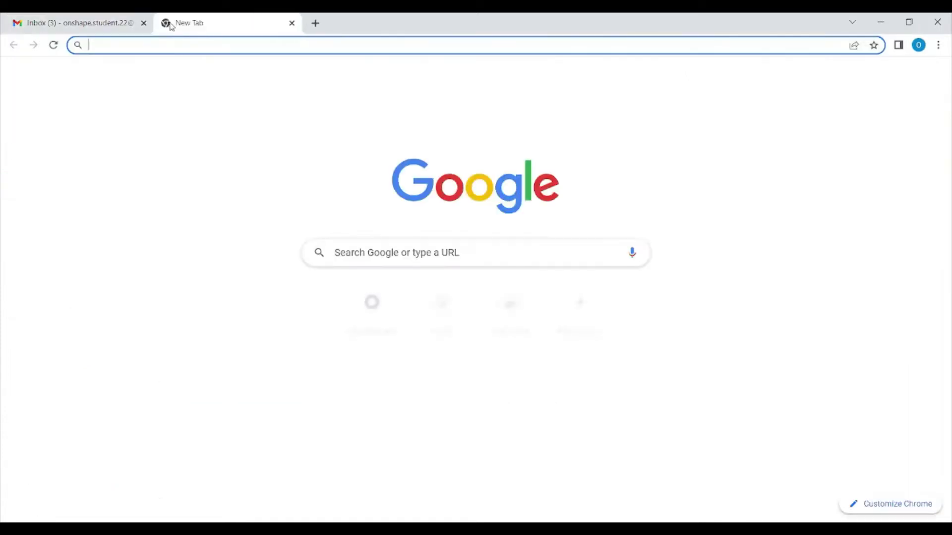
text(onshape)
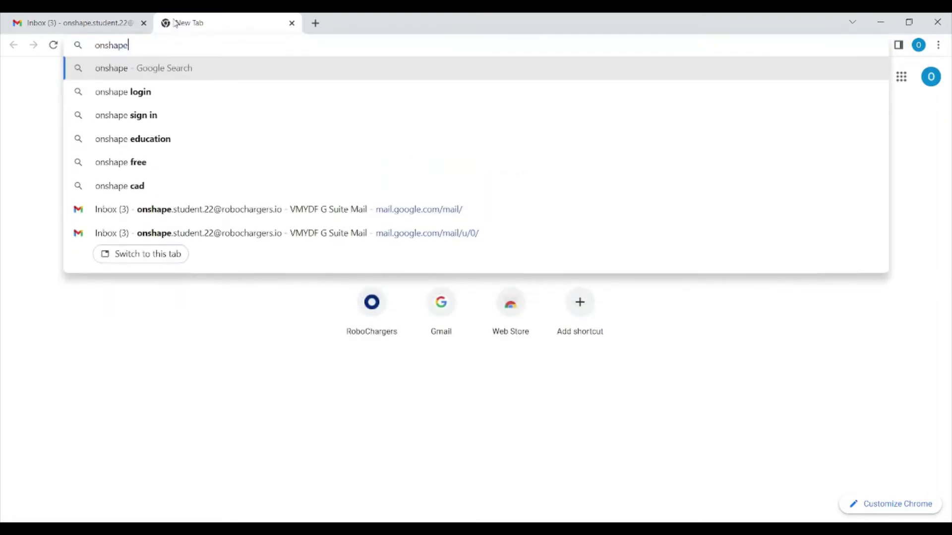
text(4frc.com)
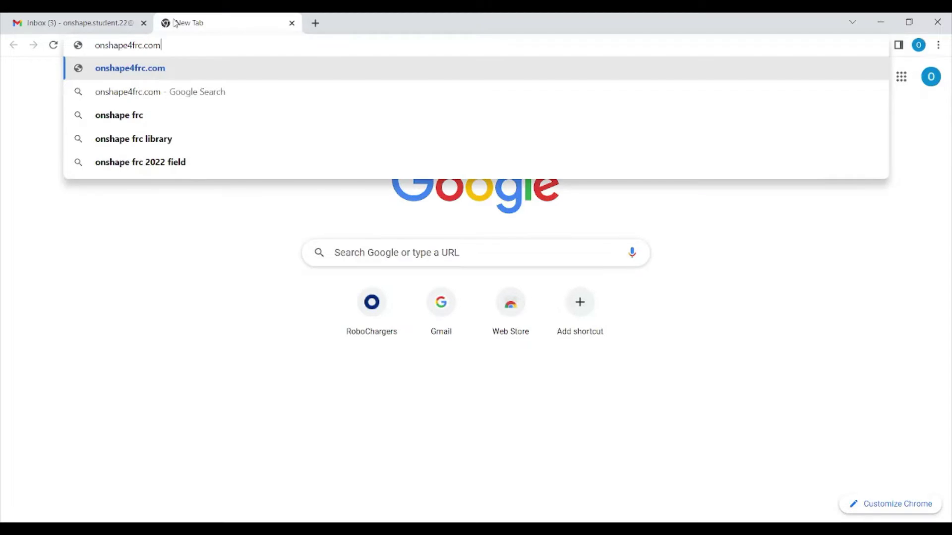
key(Return)
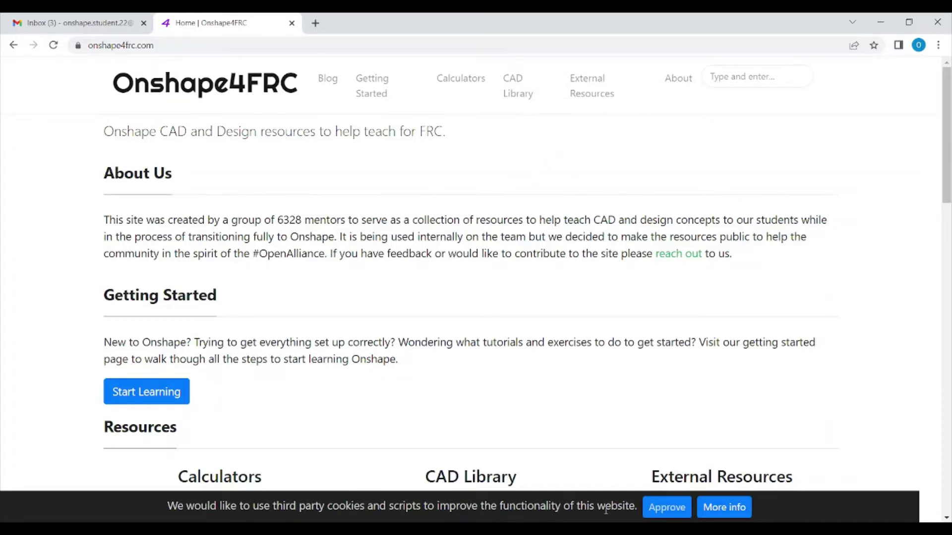
Step: Approve cookies, open Start Learning, and open the onshape.com/education-plan link in a new tab
click(667, 507)
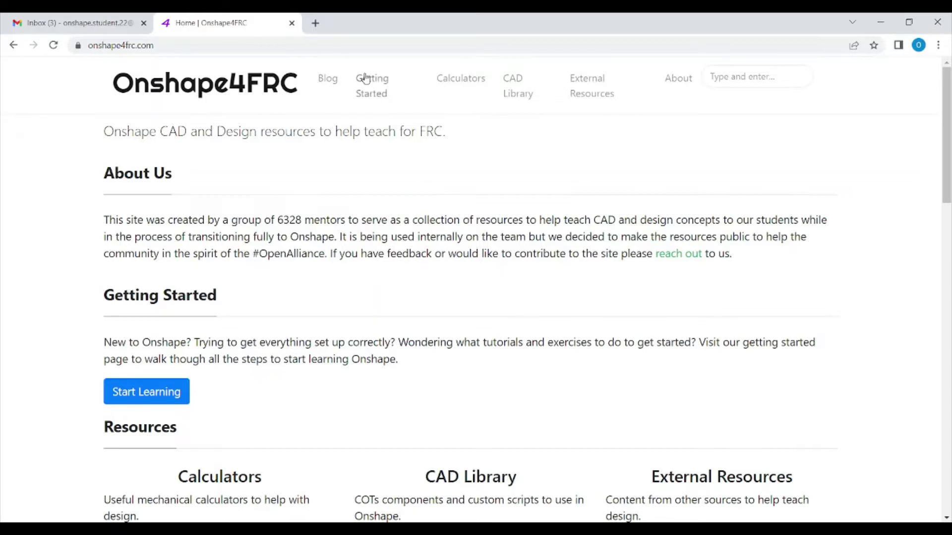
click(136, 392)
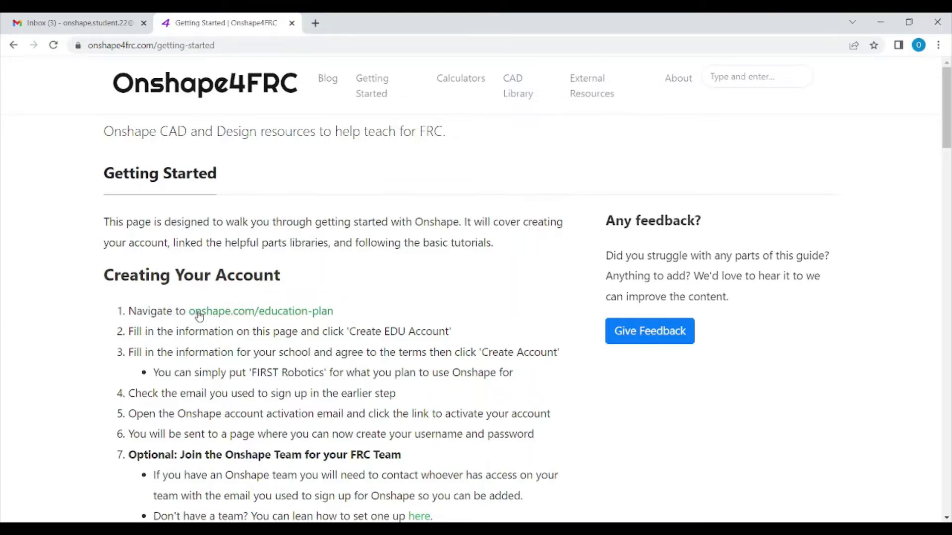
ctrl+click(297, 312)
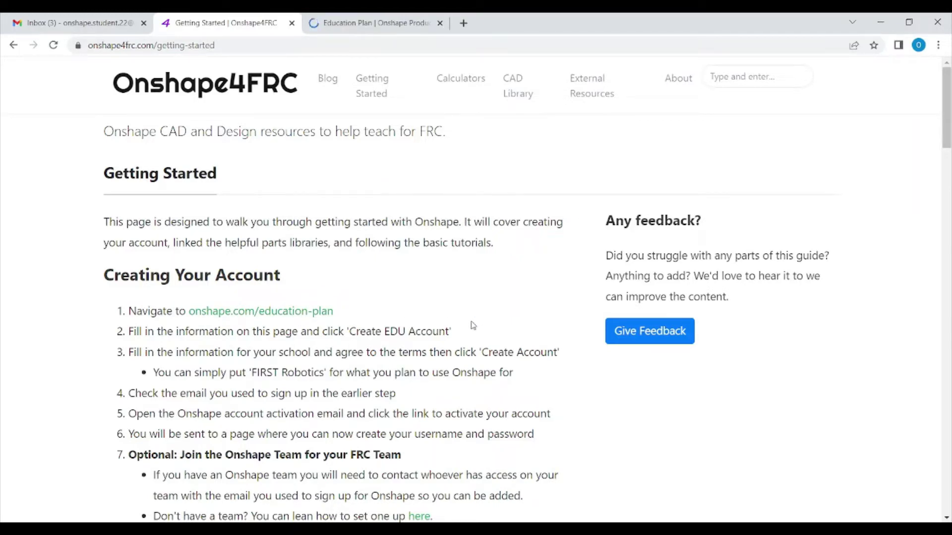
Step: On the Onshape for Education tab, close the cookie banner
click(373, 26)
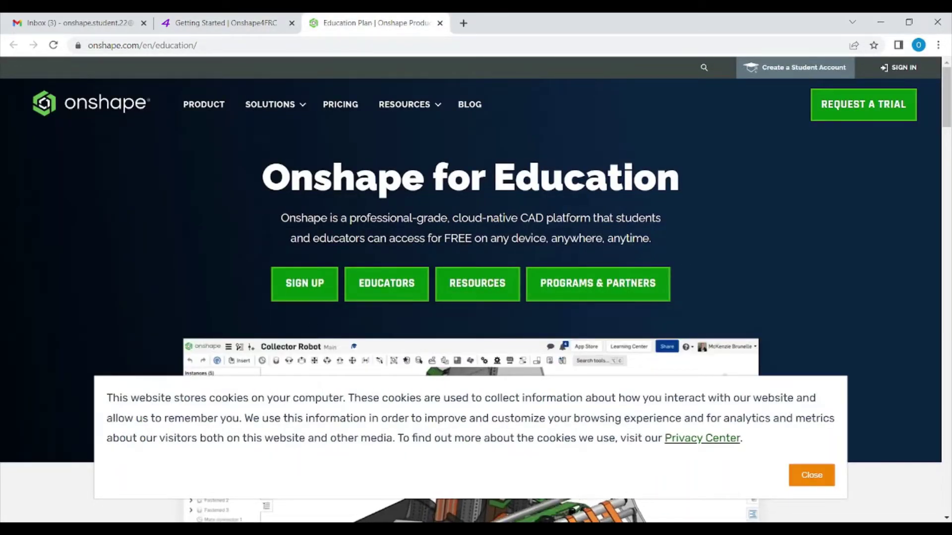
click(808, 475)
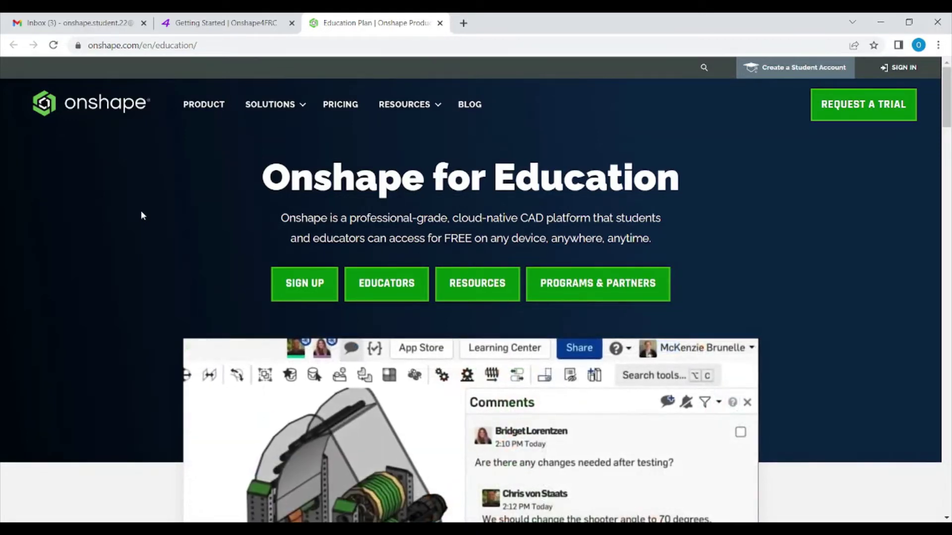
Step: Open the SIGN UP form and enter the first name, last name and e-mail address
click(298, 292)
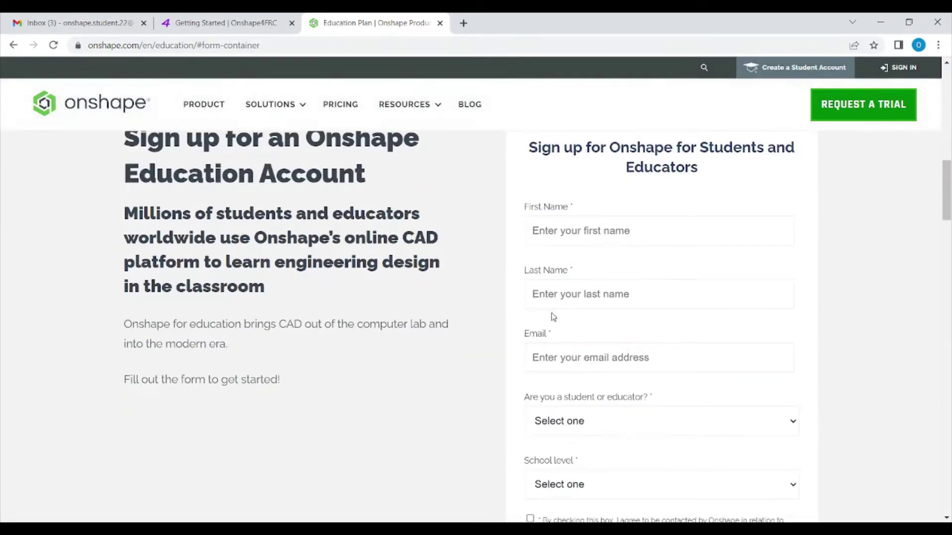
click(620, 234)
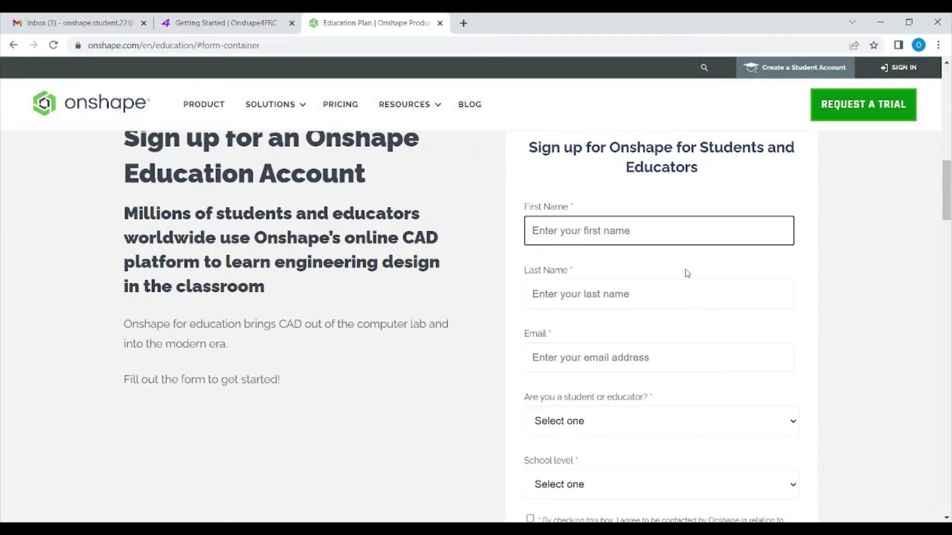
text(CAD)
key(Tab)
text(Class)
click(669, 270)
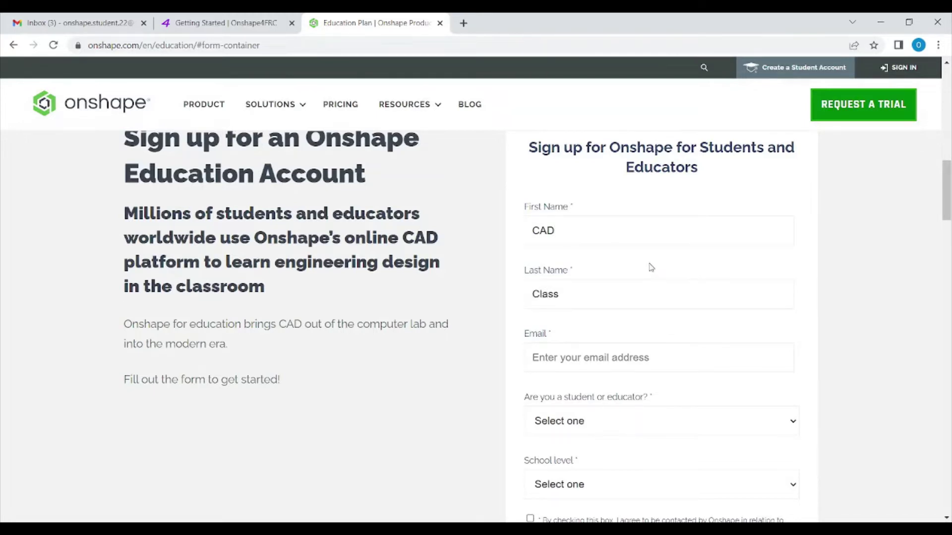
scroll(642, 260, down, 1)
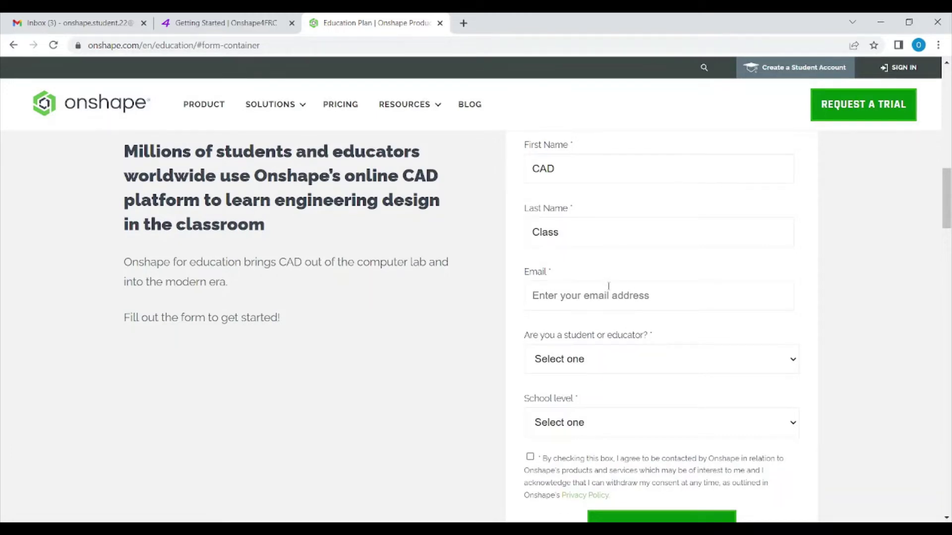
click(578, 295)
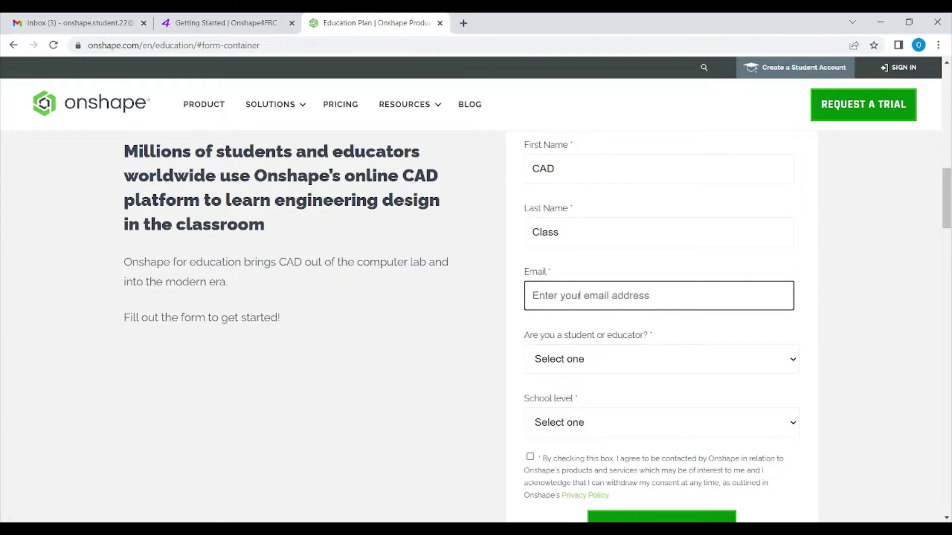
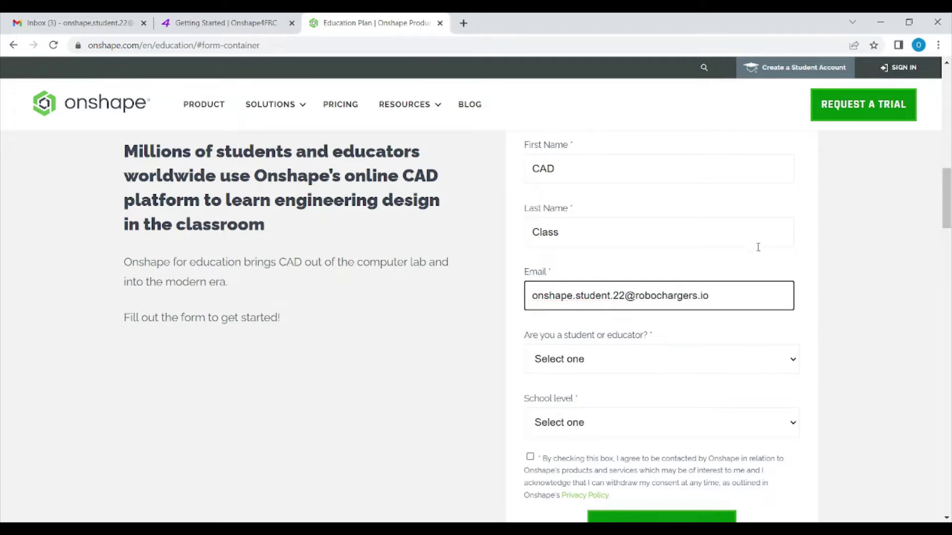
drag(740, 297, 632, 304)
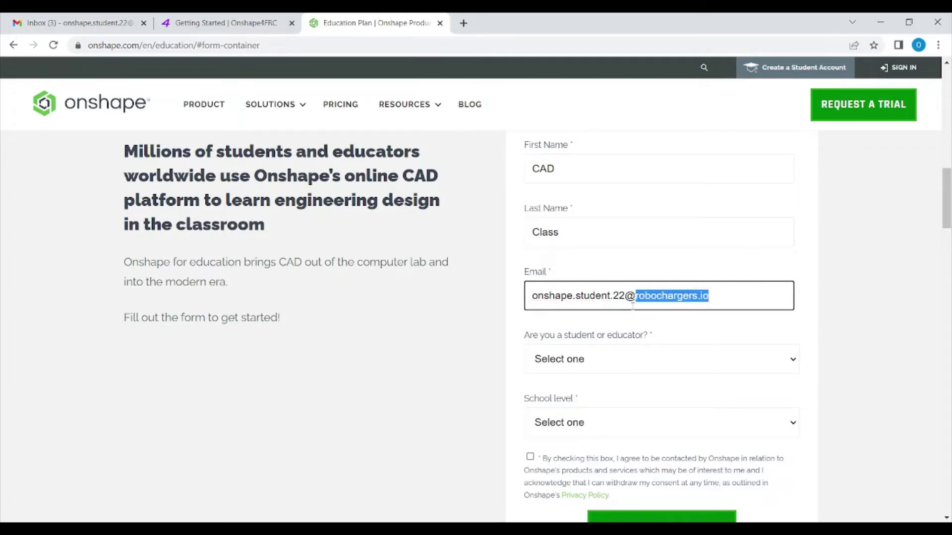
click(750, 293)
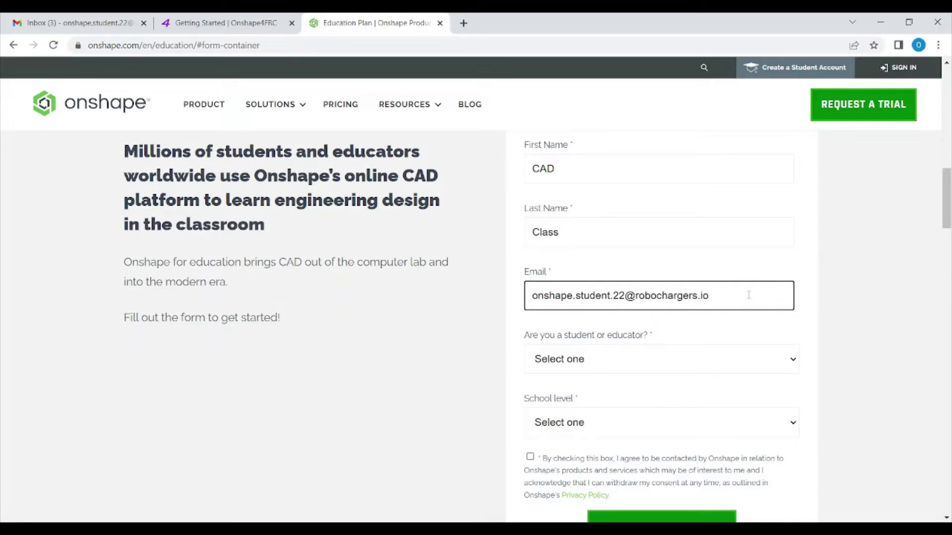
click(602, 376)
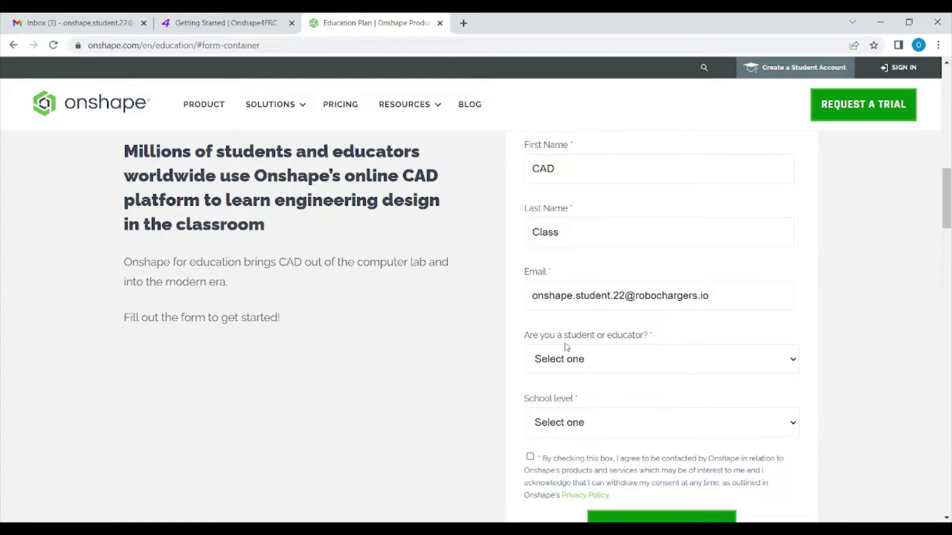
Step: Choose Student and Grade School (K-12), and tick the consent checkbox
click(568, 407)
scroll(640, 366, down, 2)
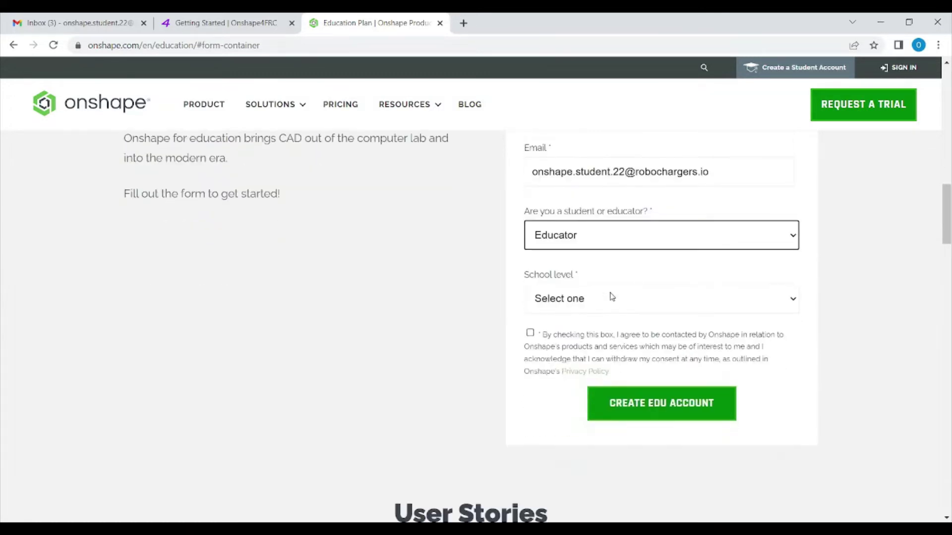
click(586, 224)
click(558, 274)
click(585, 298)
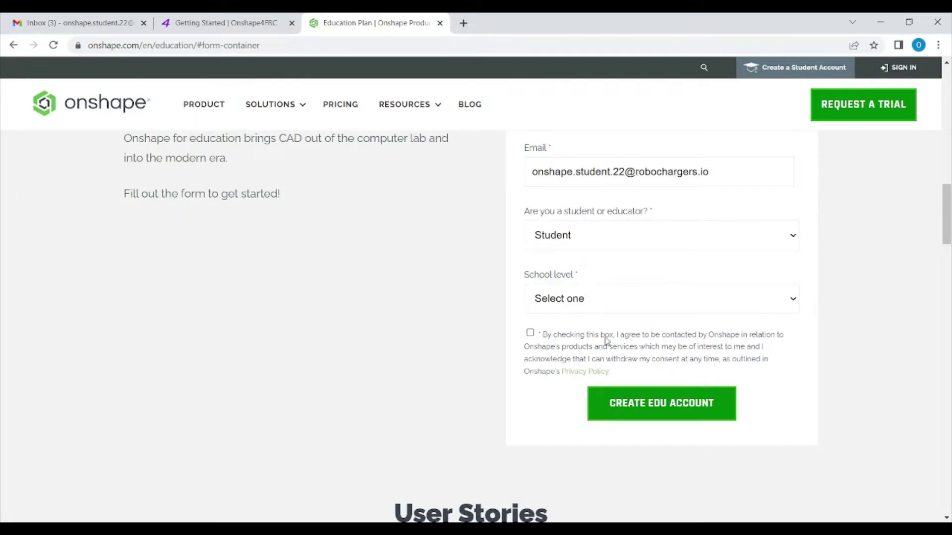
click(607, 342)
scroll(636, 286, down, 1)
click(530, 271)
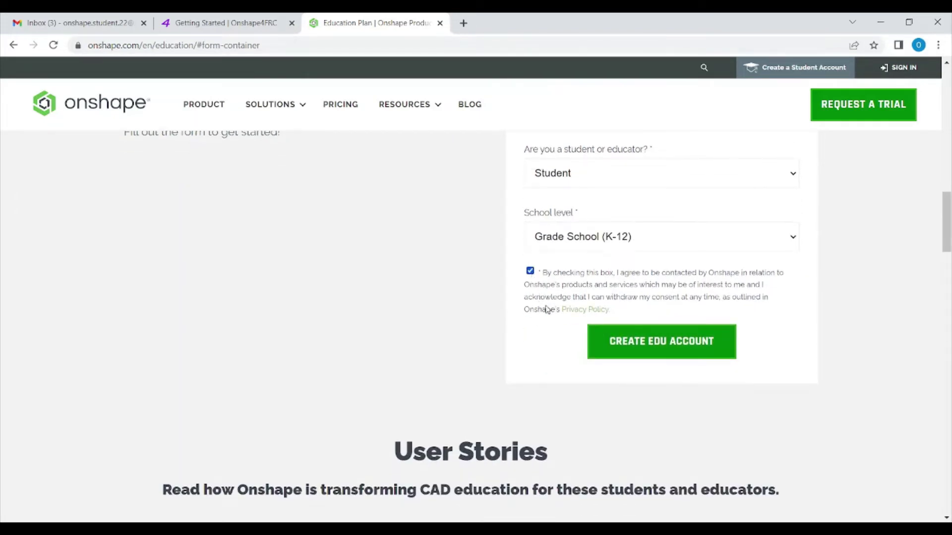
scroll(531, 332, down, 1)
scroll(533, 313, up, 2)
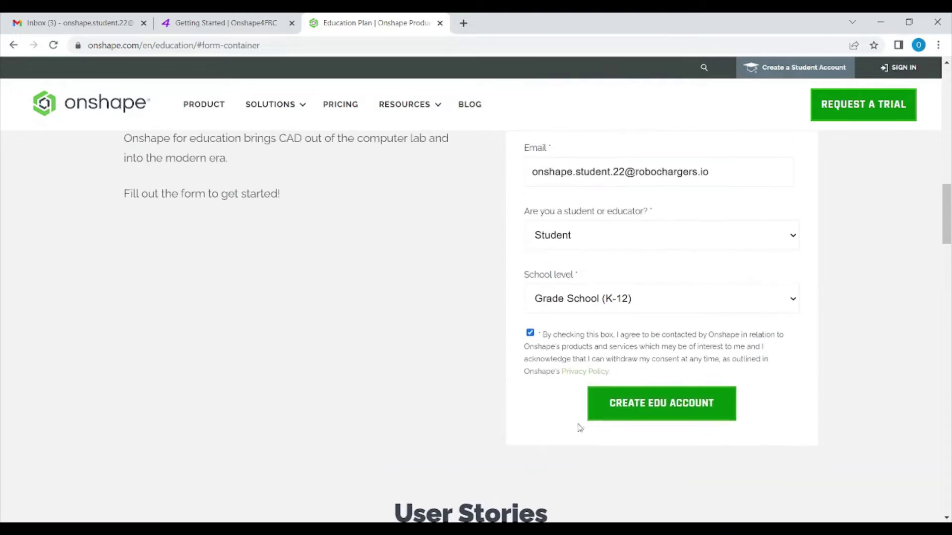
scroll(570, 421, down, 6)
scroll(550, 387, up, 5)
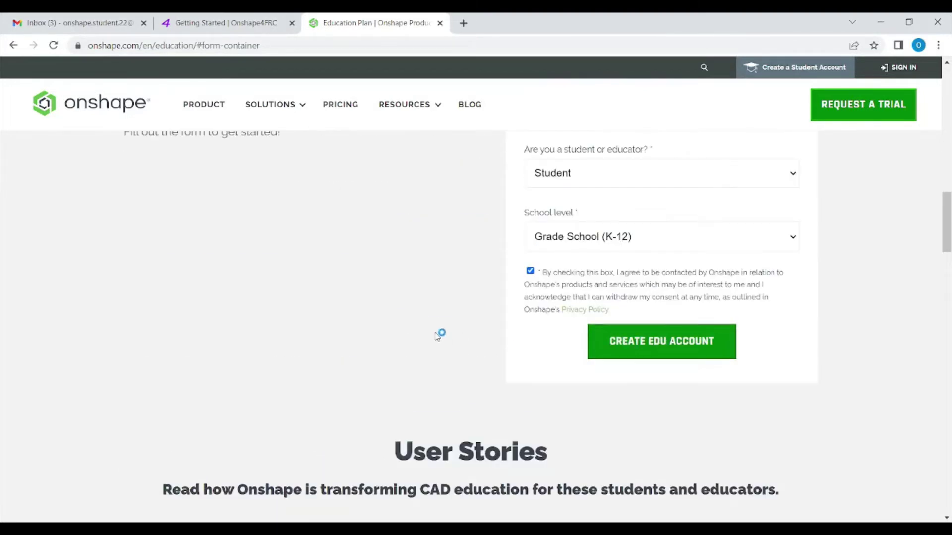
Step: Enter school Emmet J Conrad with website robochargers.io
click(633, 344)
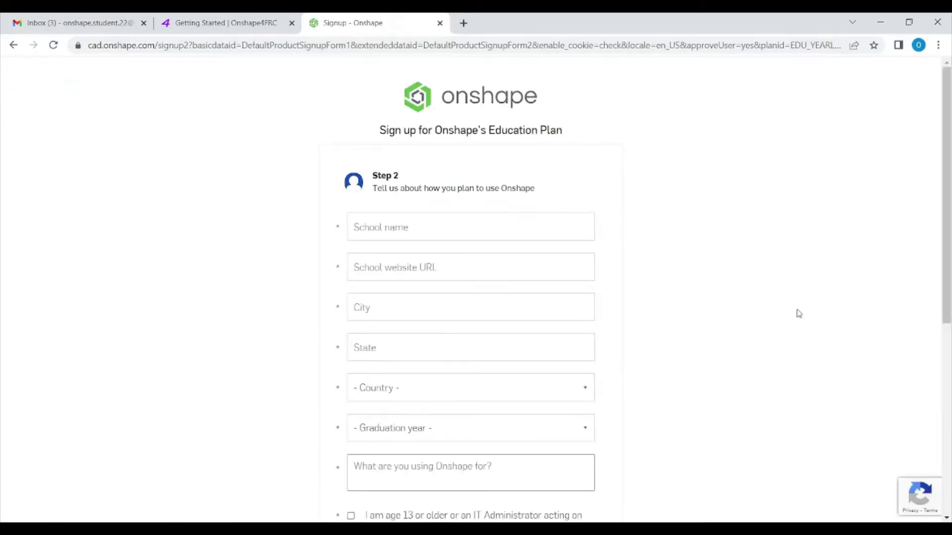
scroll(721, 285, down, 1)
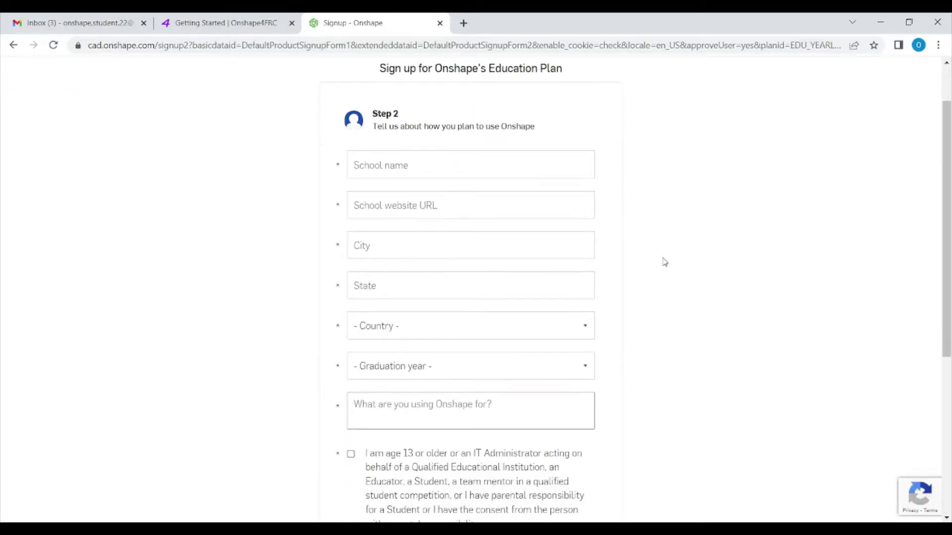
click(513, 159)
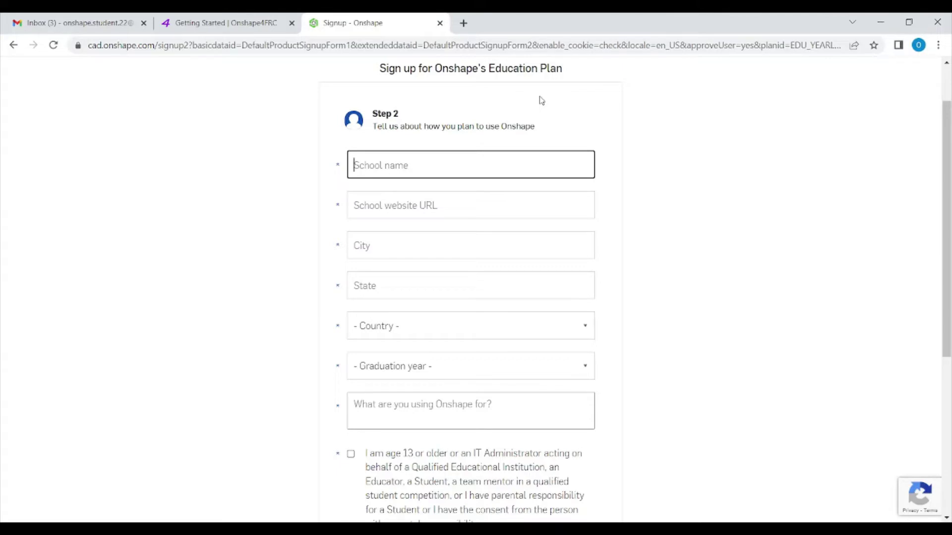
text(Emmet J Conrad)
key(Tab)
text(robo)
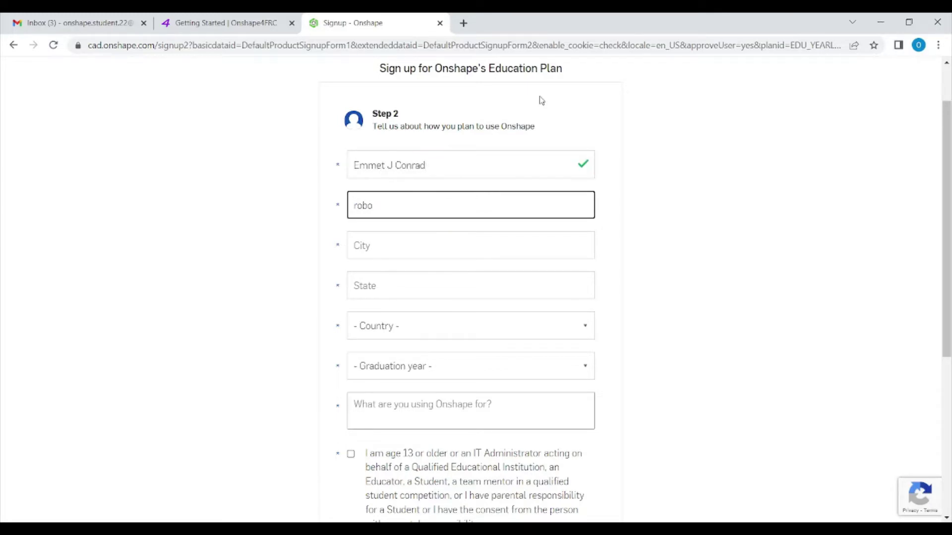
text(chargers.io)
key(Tab)
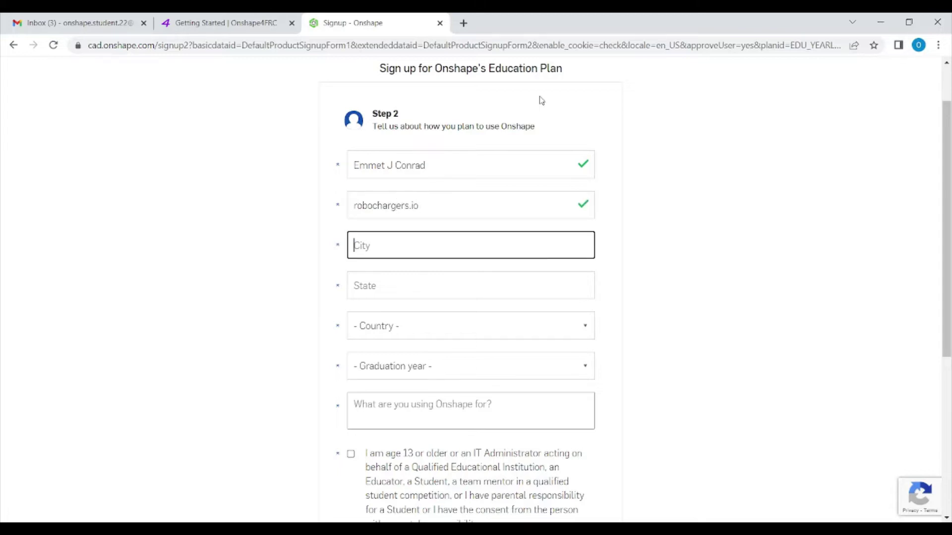
Step: Set city Dallas, state Texas, country United States and graduation year 2024
text(Dall)
key(BackSpace)
key(BackSpace)
text(llas)
key(Tab)
text(T)
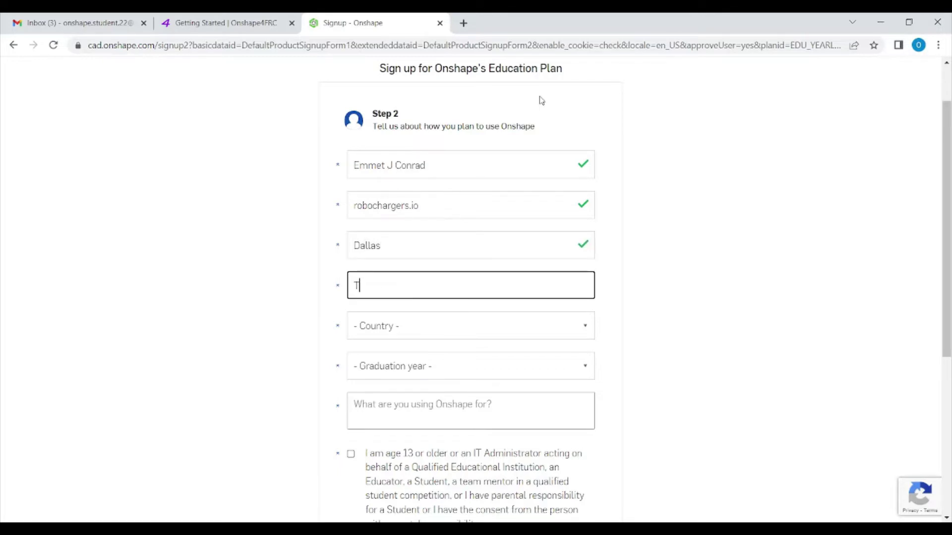
text(exas)
key(Tab)
key(u)
key(n)
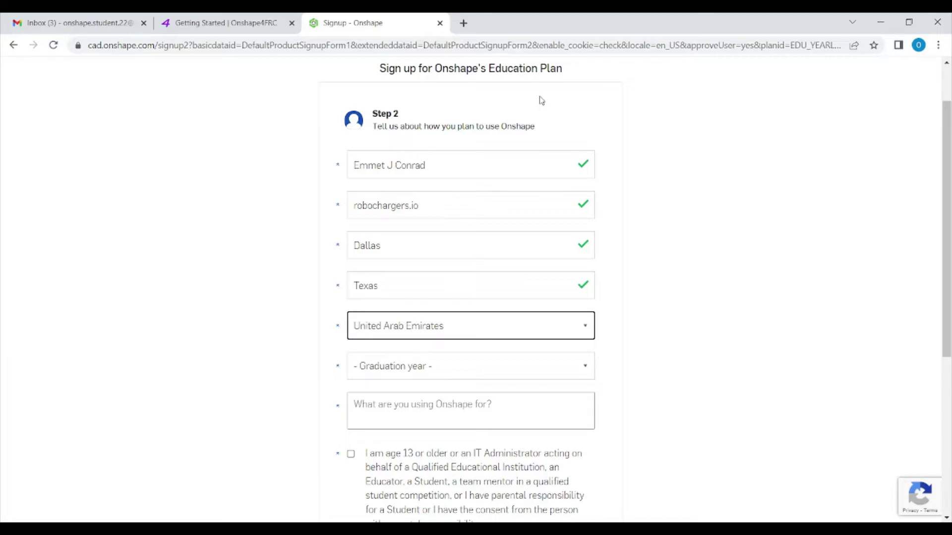
key(s)
key(Tab)
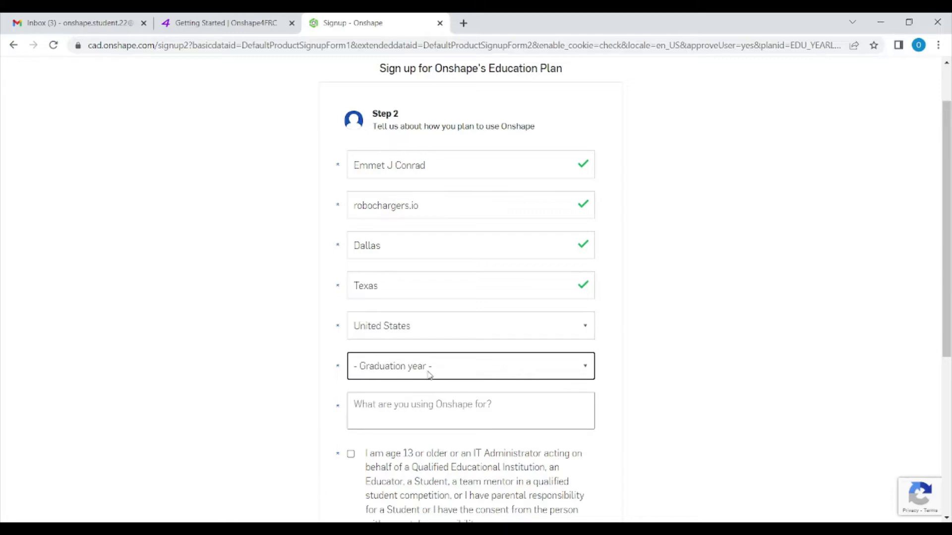
text(2024)
click(268, 400)
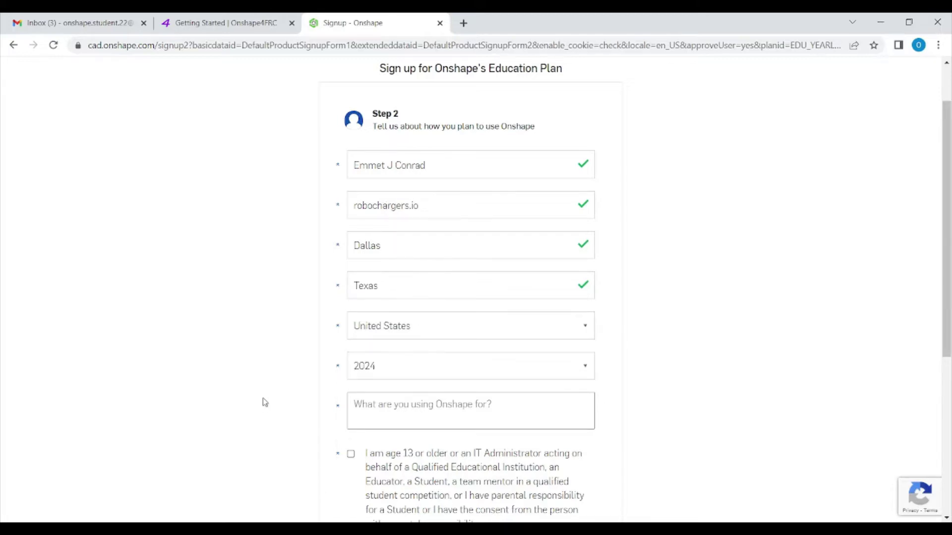
Step: Give usage as FIRST Robotics Competition and tick the eligibility, education-use and terms agreements
click(412, 408)
scroll(469, 407, down, 1)
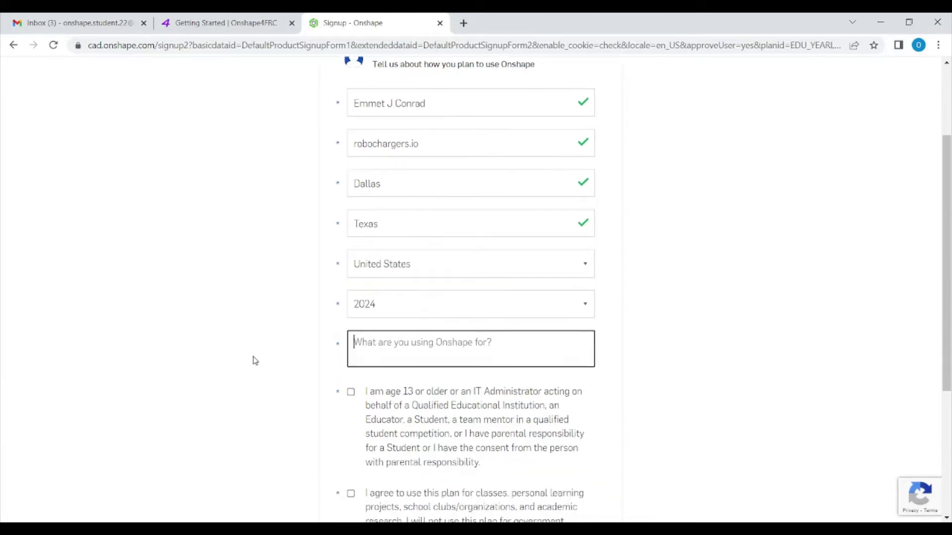
text(FIRST Robotic)
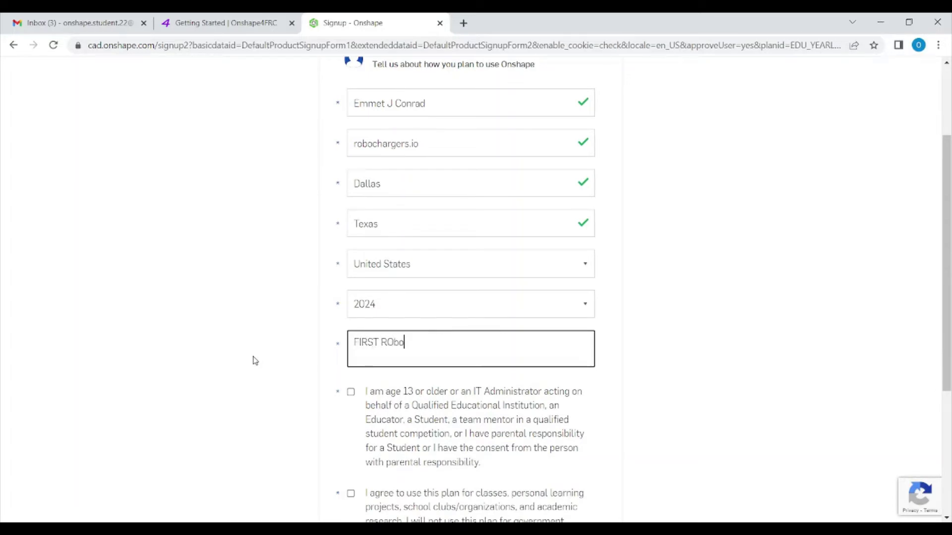
text(s Competition)
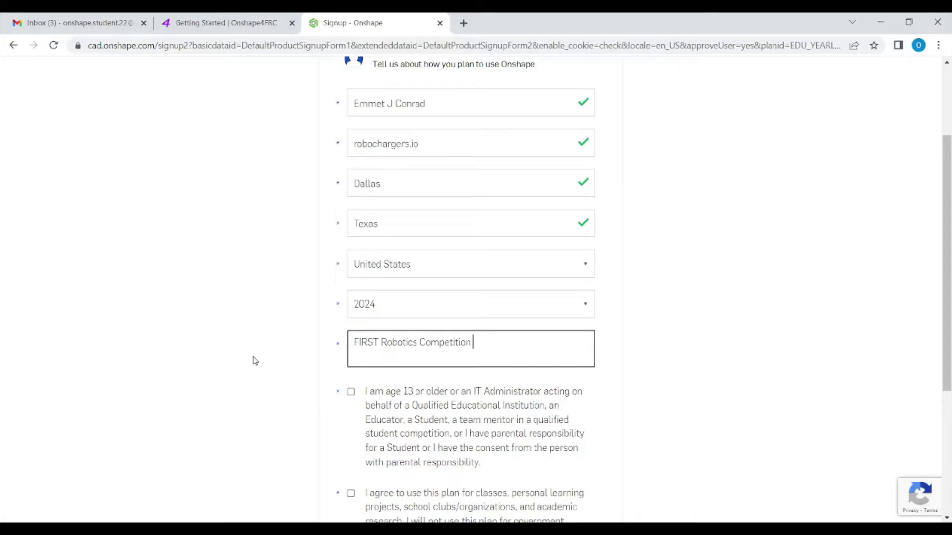
click(279, 296)
scroll(322, 283, down, 3)
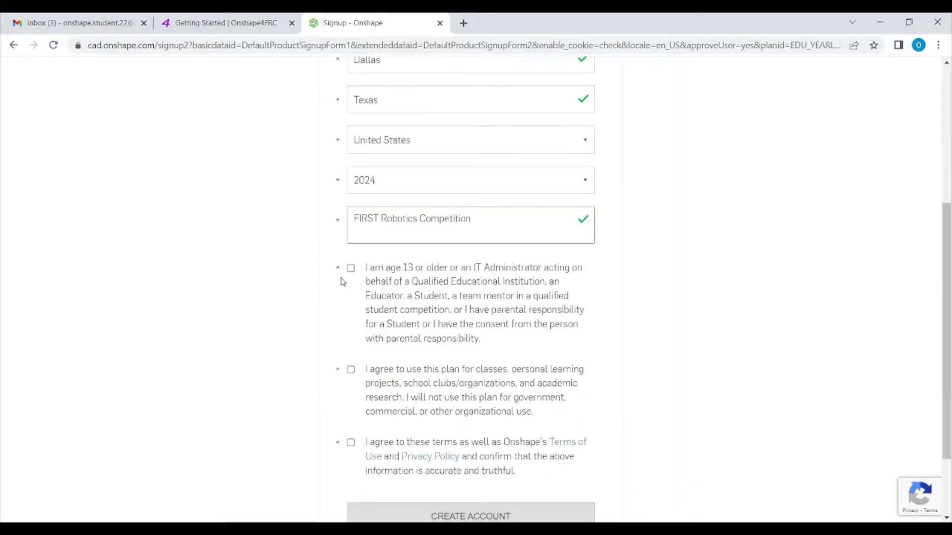
click(351, 269)
scroll(342, 287, down, 1)
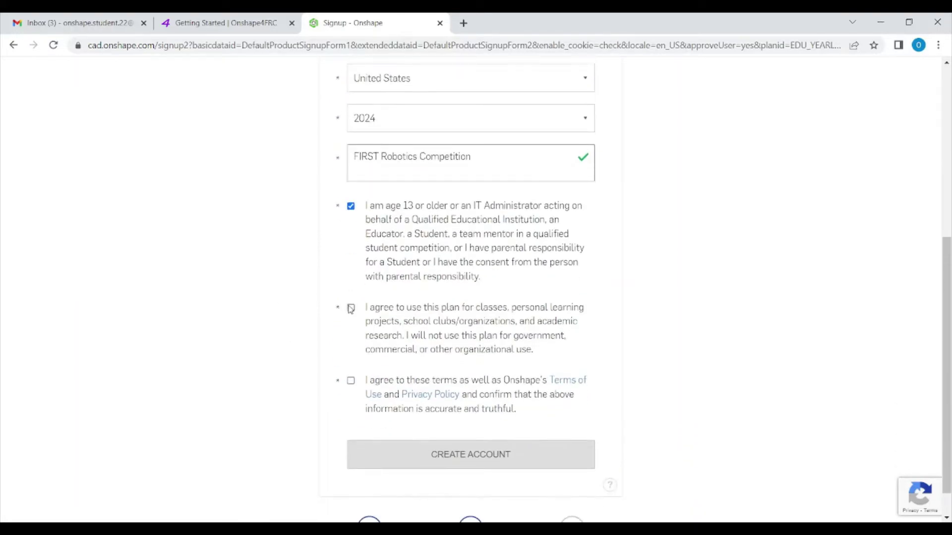
click(351, 308)
click(350, 380)
scroll(407, 414, down, 1)
Step: Pass the reCAPTCHA boat-image challenge and create the Onshape account
click(405, 419)
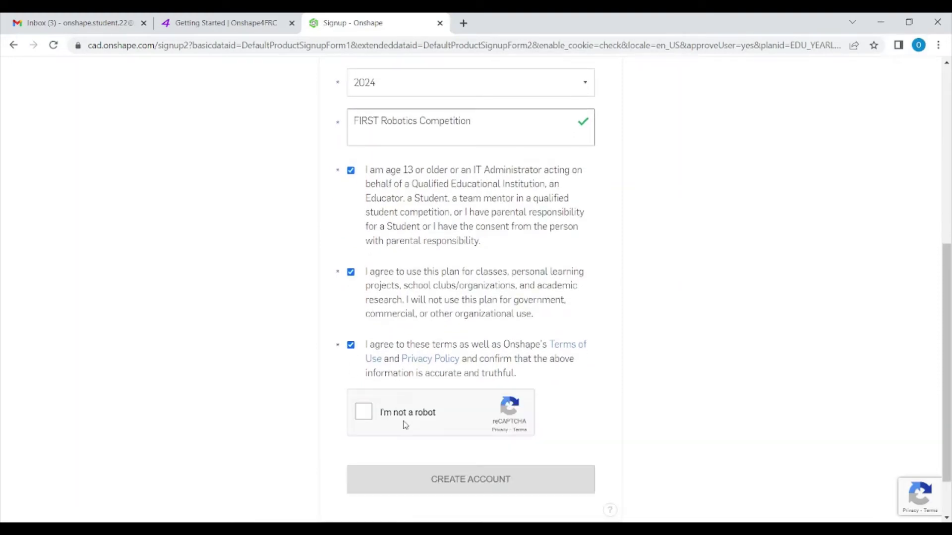
click(361, 414)
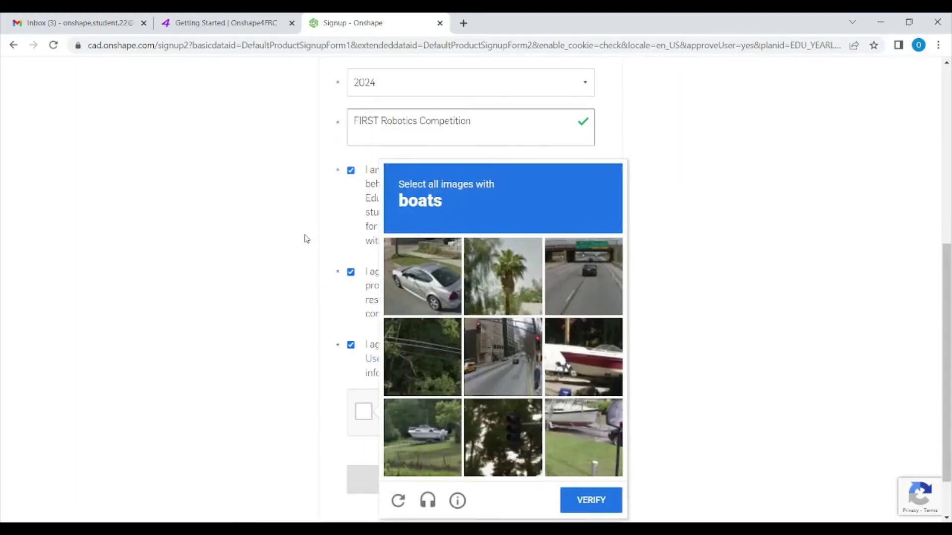
scroll(297, 208, down, 1)
click(605, 366)
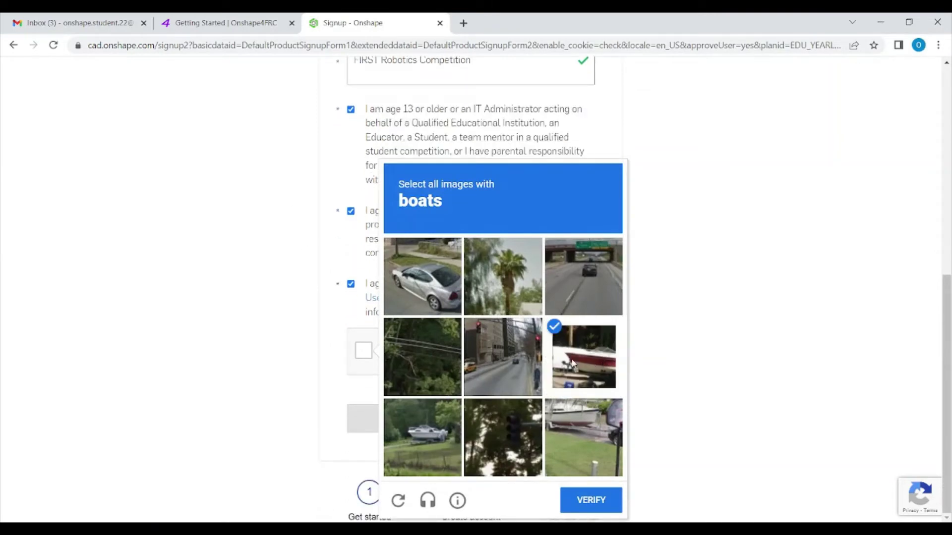
click(419, 433)
click(601, 444)
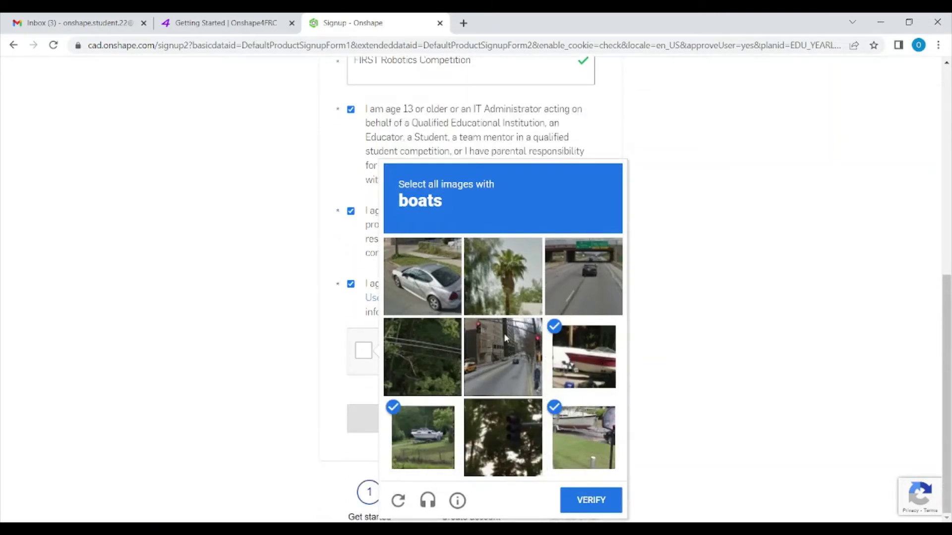
click(583, 506)
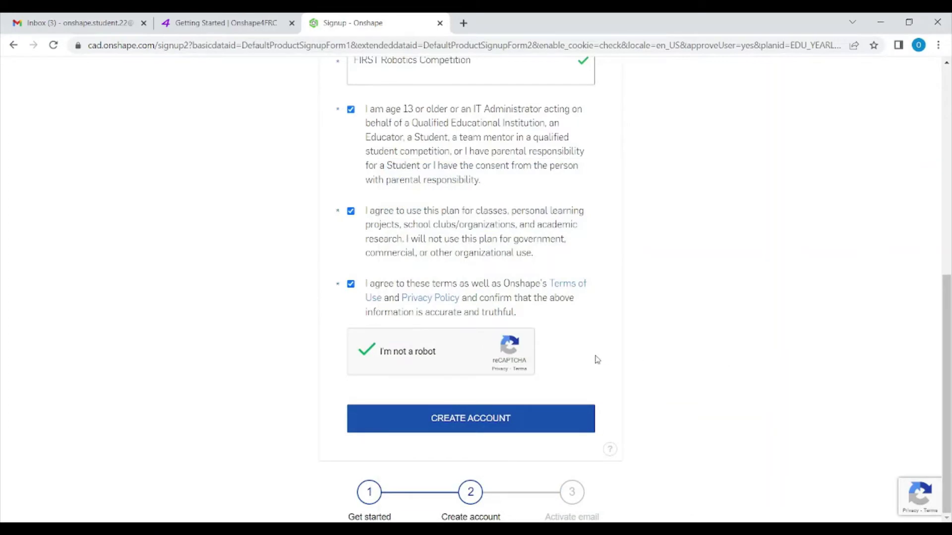
click(440, 422)
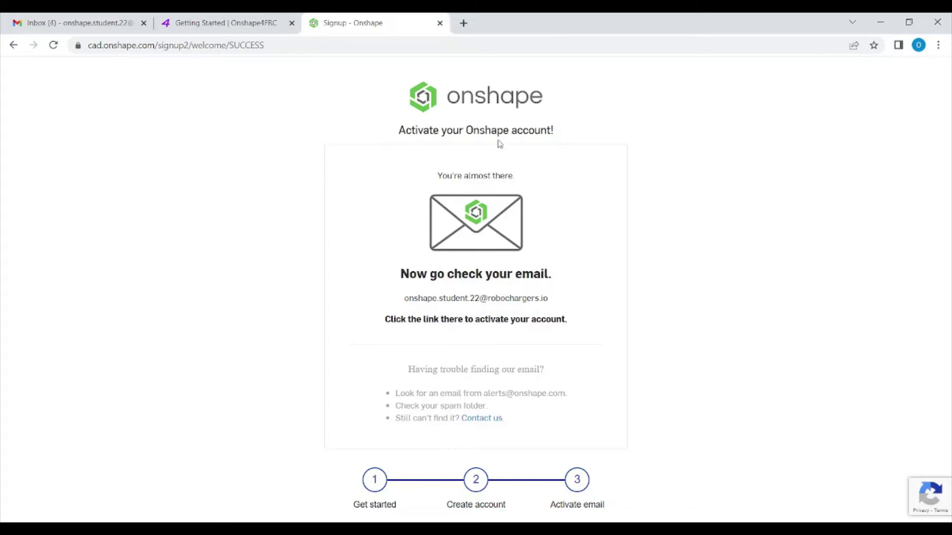
Step: Enter the new account password in both Password and Confirm password fields
click(44, 23)
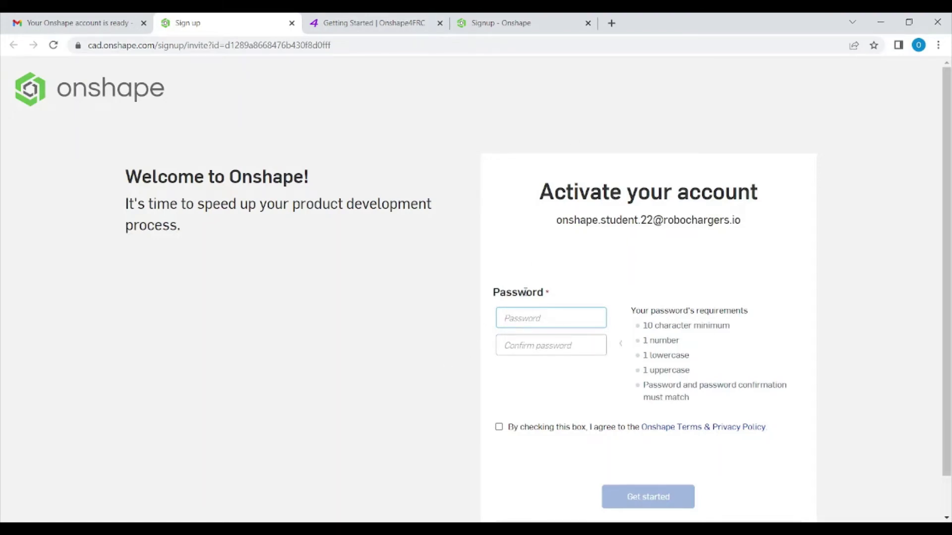
click(571, 348)
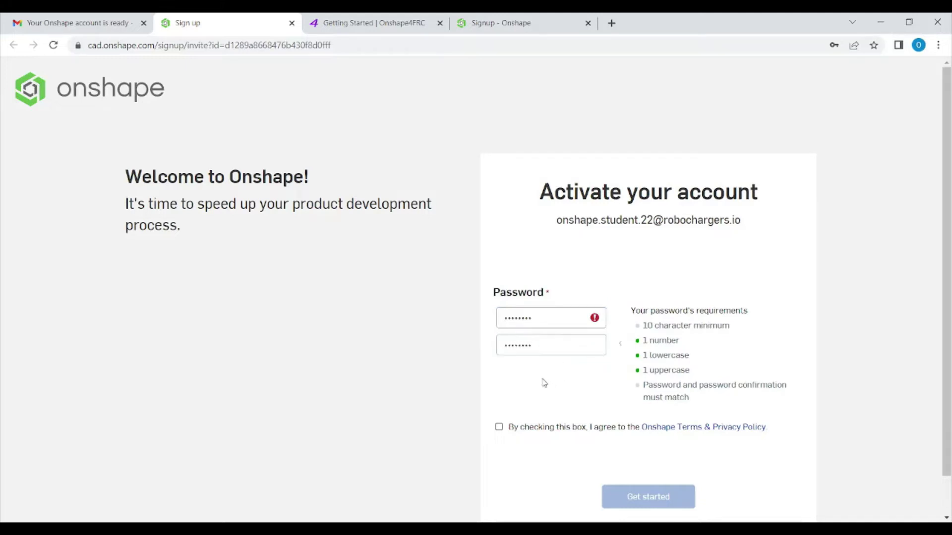
click(542, 314)
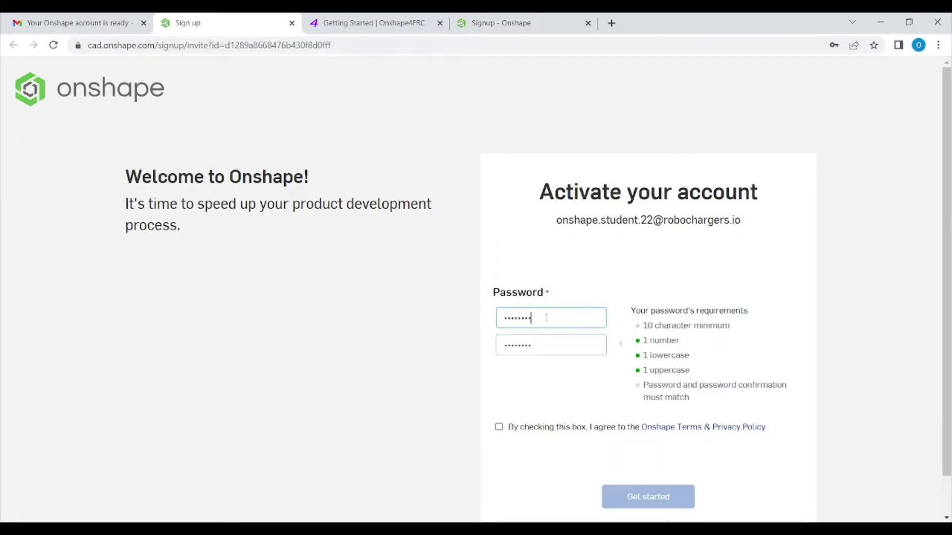
text(1)
click(553, 342)
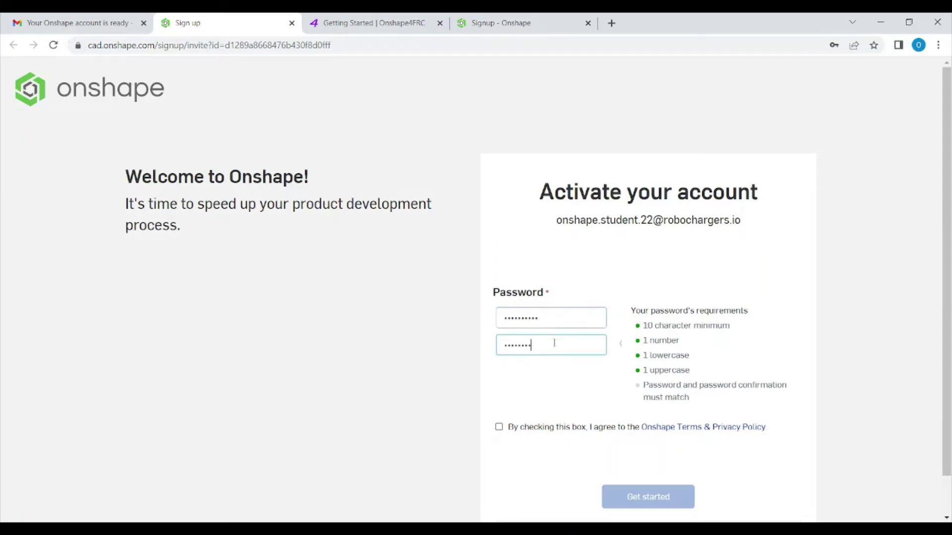
text(1)
click(573, 322)
click(545, 346)
Step: Accept the Onshape terms and privacy policy and activate the account
click(549, 387)
click(498, 426)
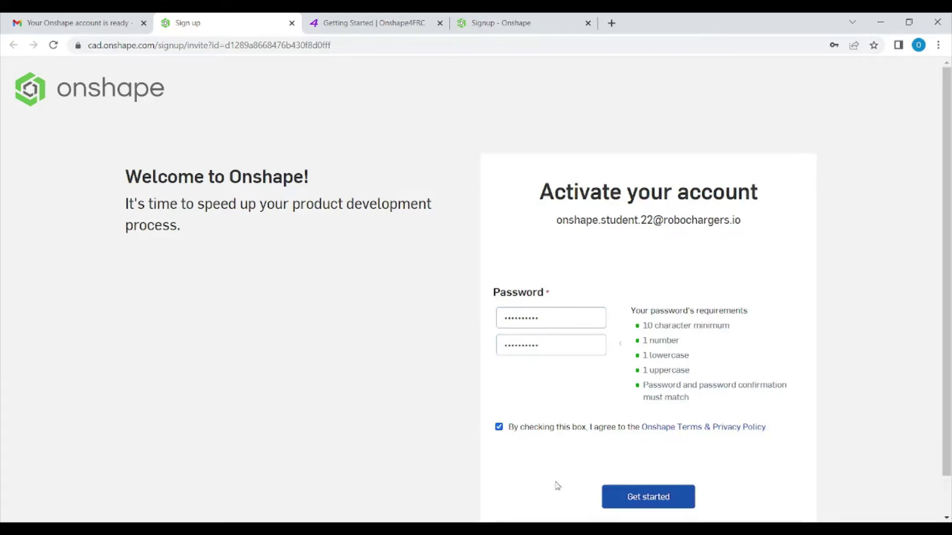
click(656, 506)
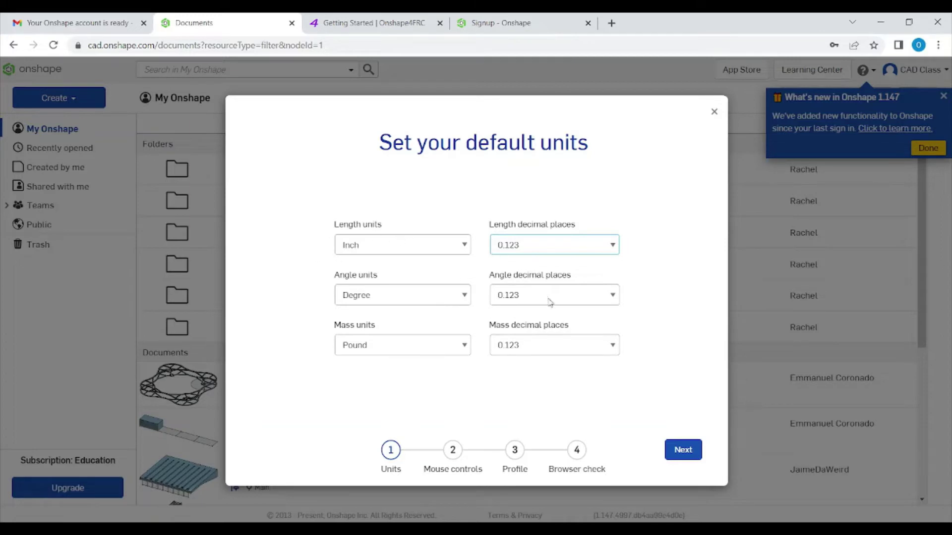
Step: Set default precision to six decimals for length and angle, seven for mass
key(Down)
key(Down)
key(Down)
key(Tab)
key(Down)
key(Down)
key(Down)
key(Tab)
key(Down)
key(Down)
key(Down)
key(Down)
click(501, 395)
Step: Keep default mouse controls and profile, then finish after the browser check
click(697, 460)
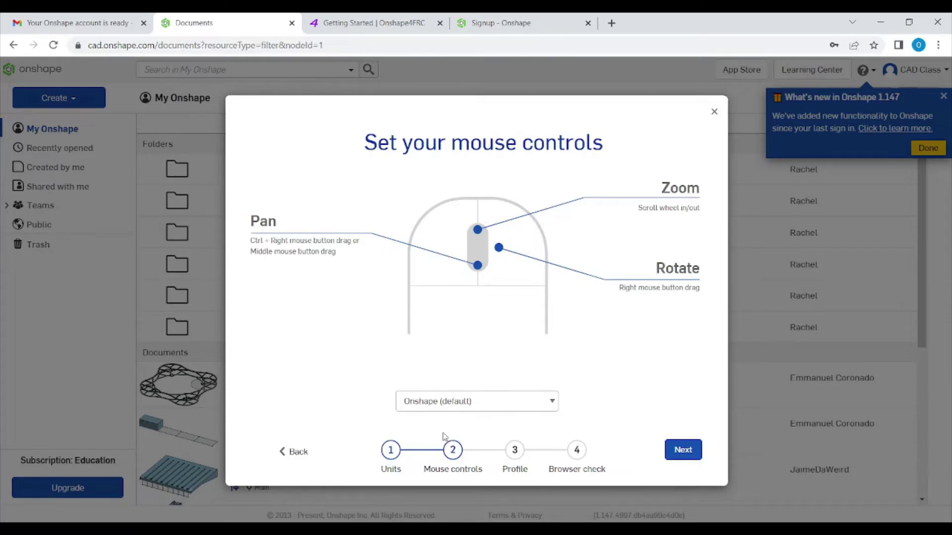
click(448, 403)
click(670, 447)
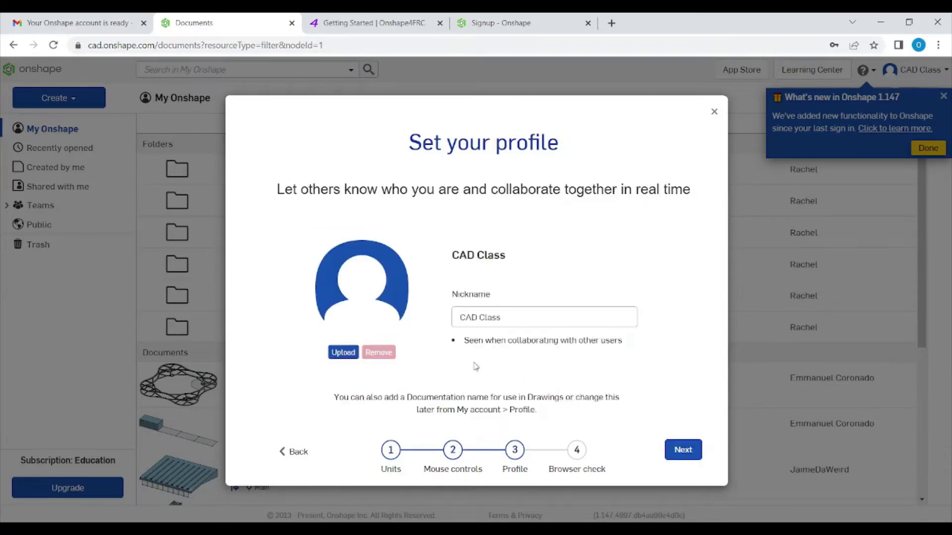
click(694, 453)
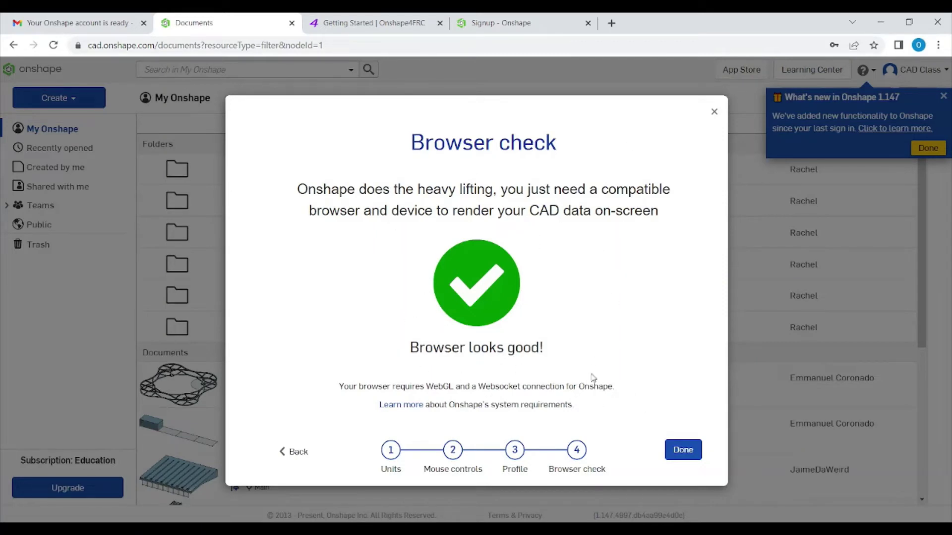
click(682, 450)
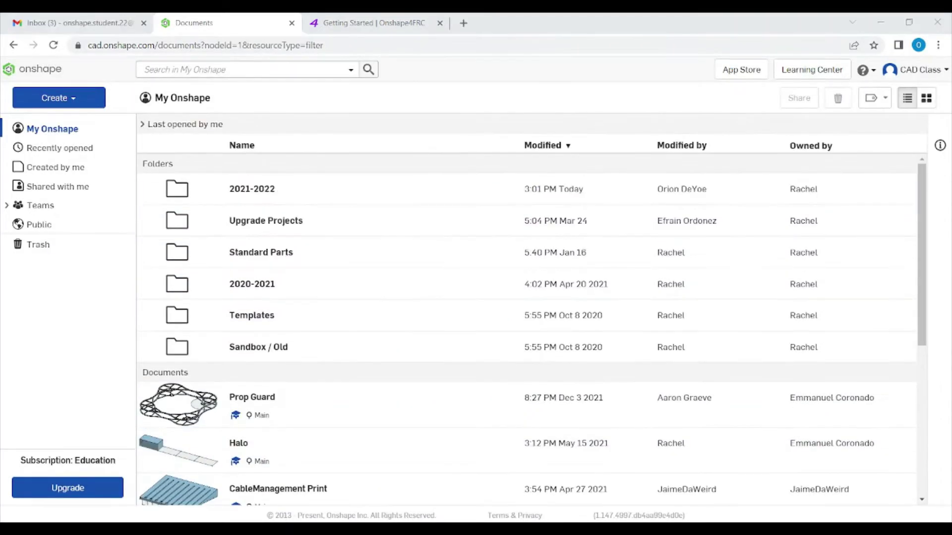
Step: Check the Gmail inbox tab
click(59, 319)
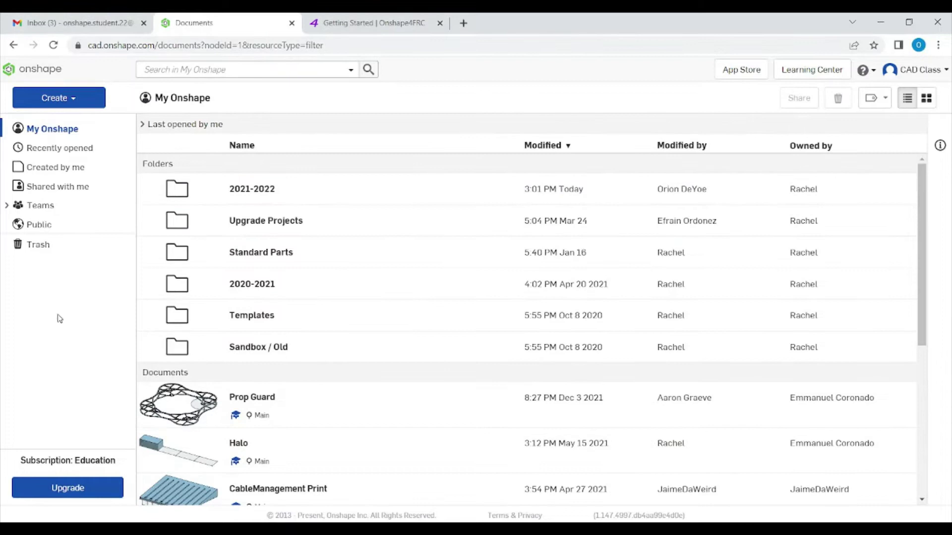
click(87, 29)
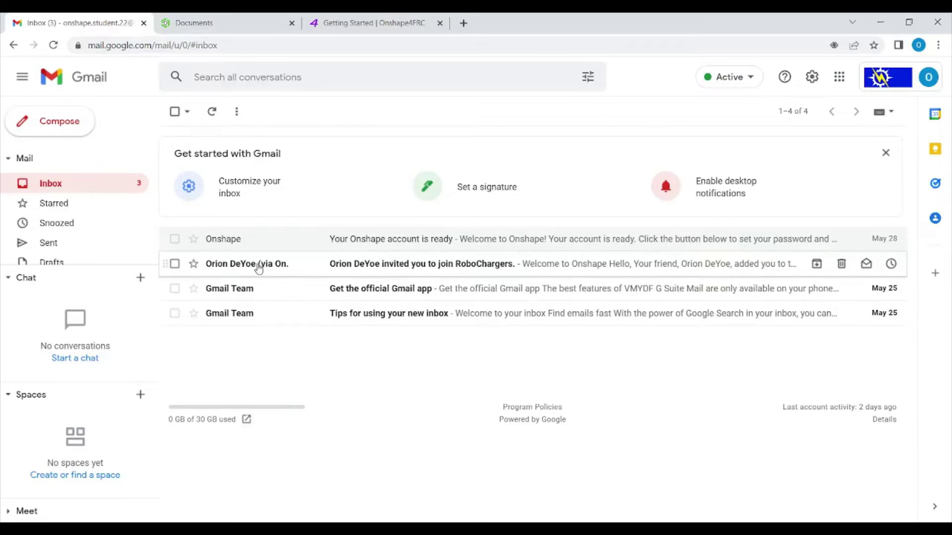
mouse_move(257, 268)
Step: Back in Onshape documents, expand Teams and open the RoboChargers team space
click(245, 23)
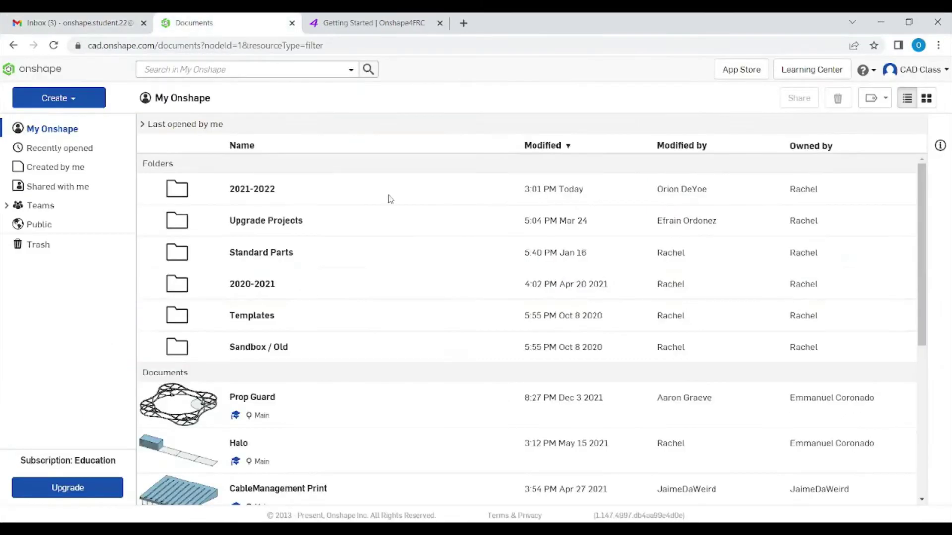
click(8, 208)
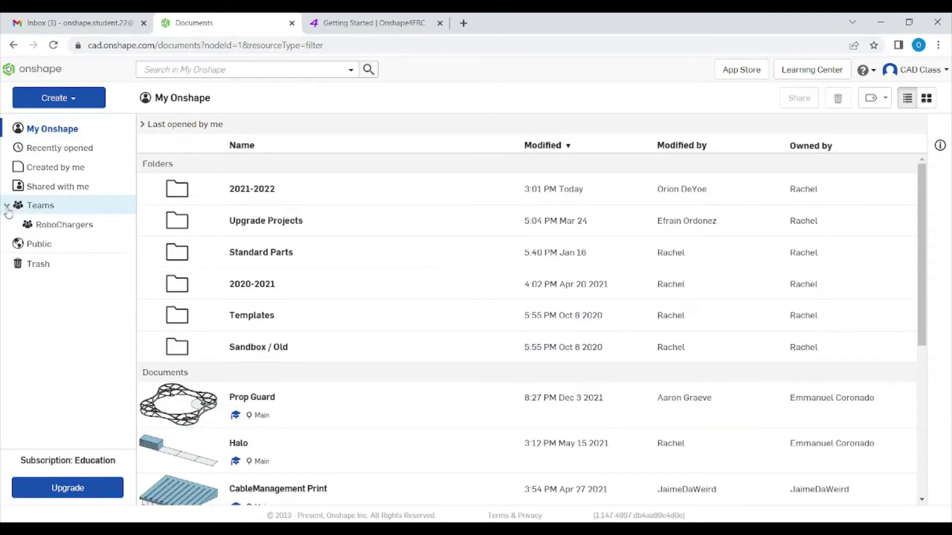
click(42, 227)
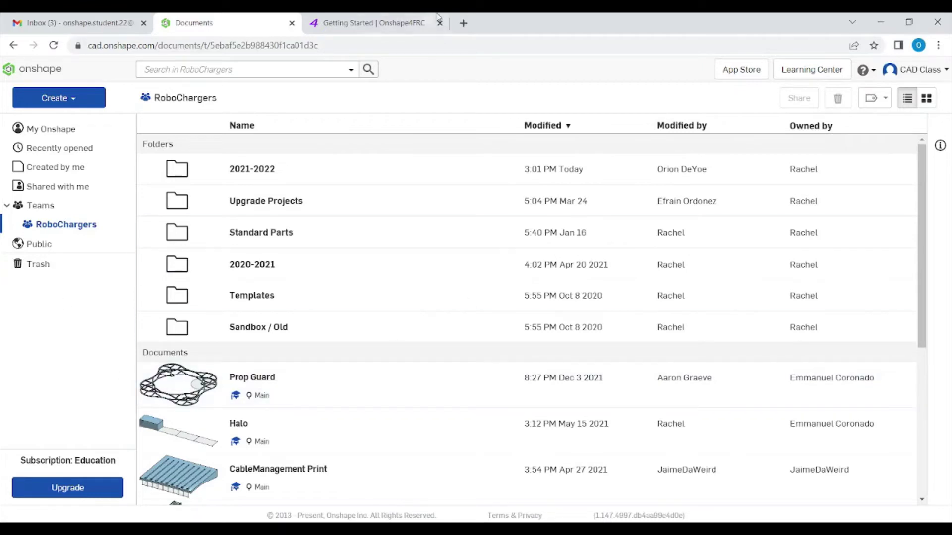
click(395, 28)
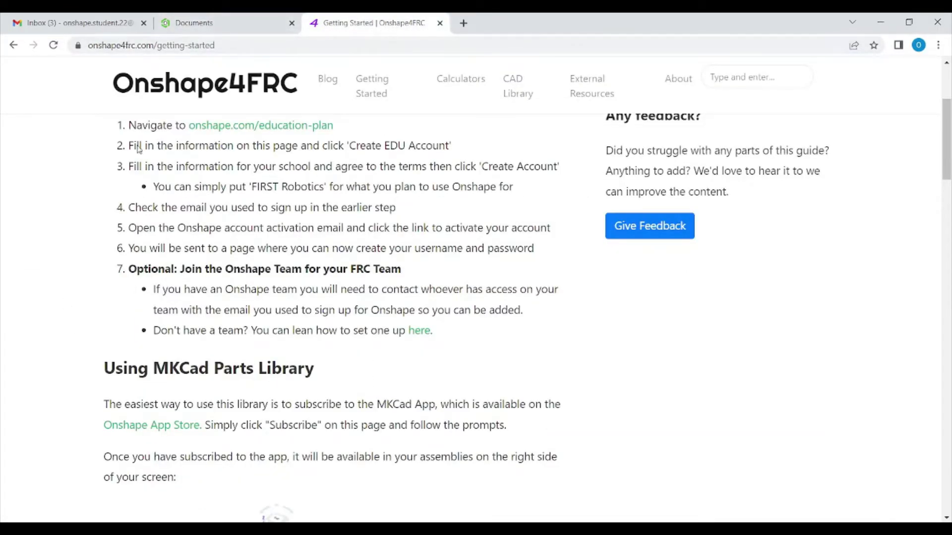
click(198, 25)
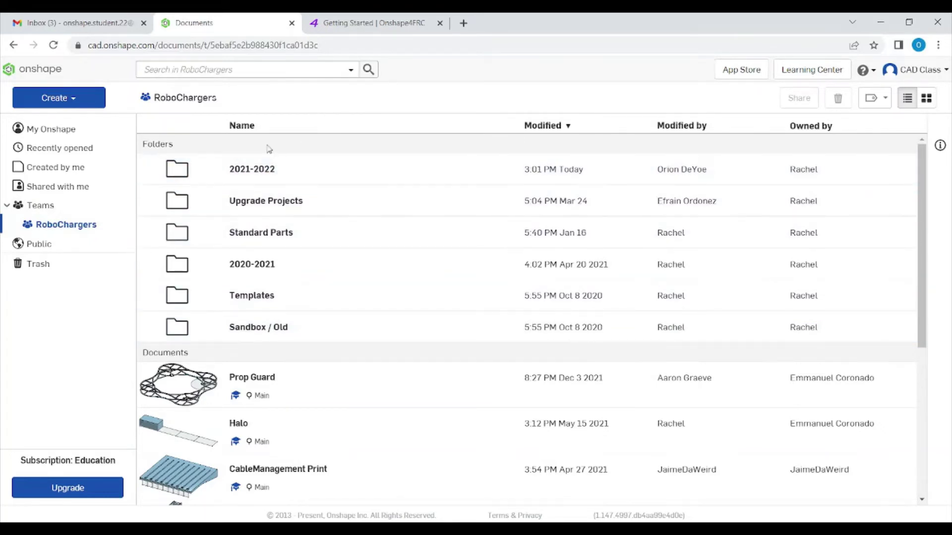
Step: Go into 2021-2022 › CAD Class and open the personal folder there
click(243, 171)
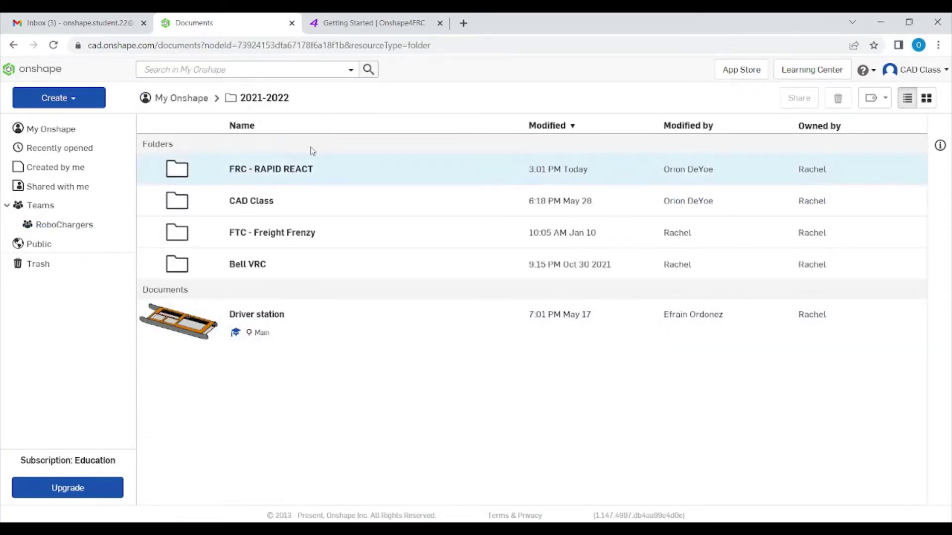
click(246, 203)
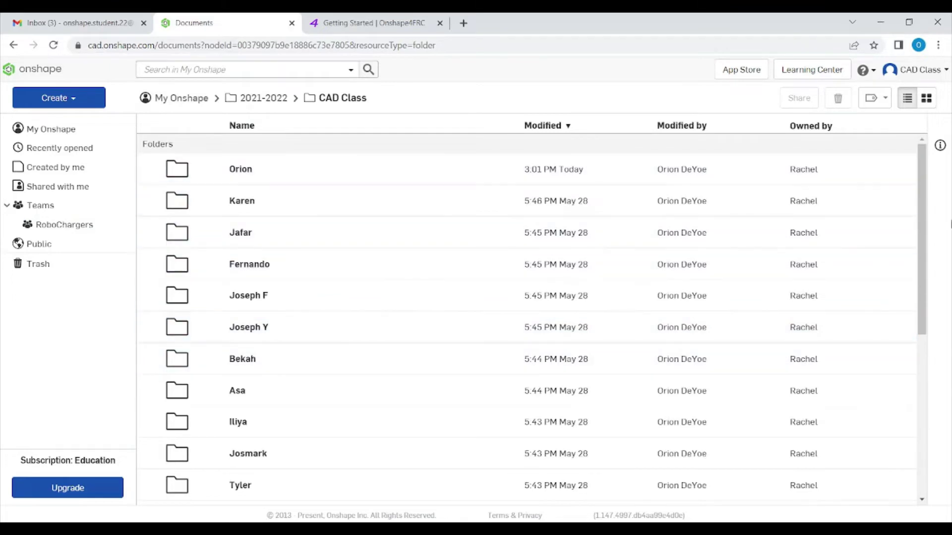
mouse_move(923, 163)
mouse_down()
mouse_move(937, 361)
mouse_move(923, 163)
mouse_up()
scroll(308, 230, down, 7)
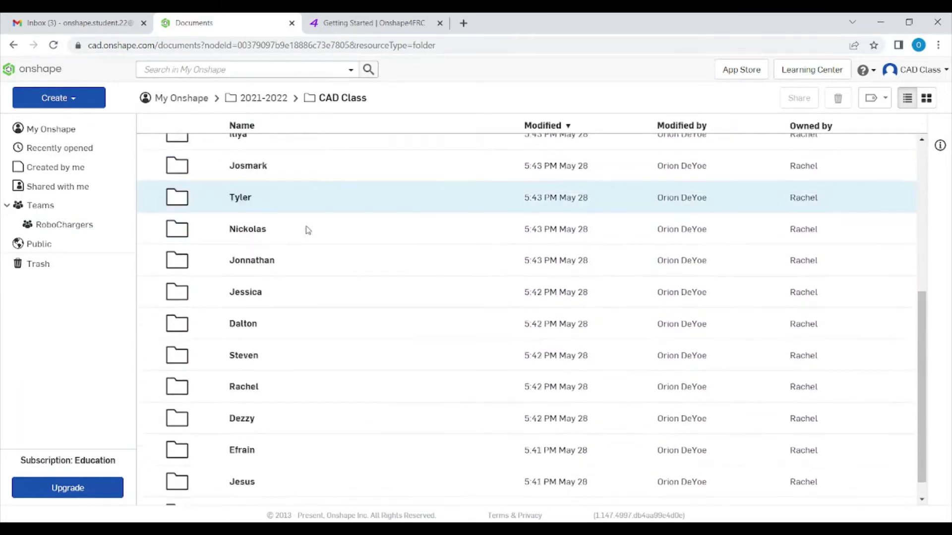
scroll(149, 219, up, 7)
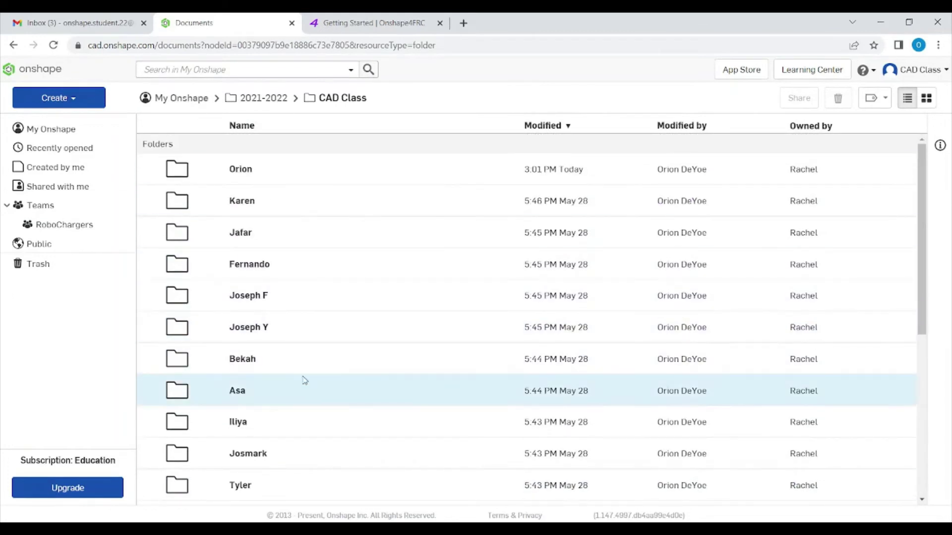
scroll(304, 380, down, 7)
scroll(317, 417, up, 7)
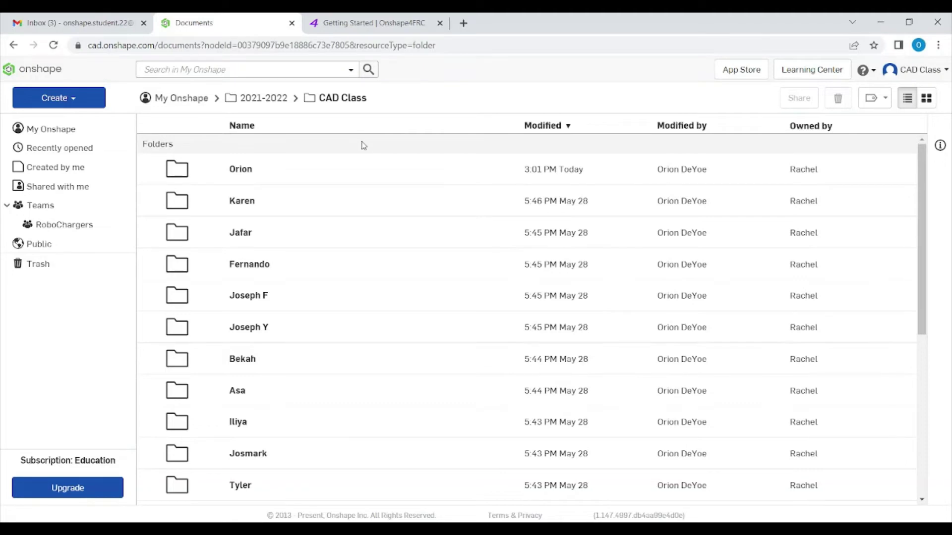
drag(925, 191, 930, 134)
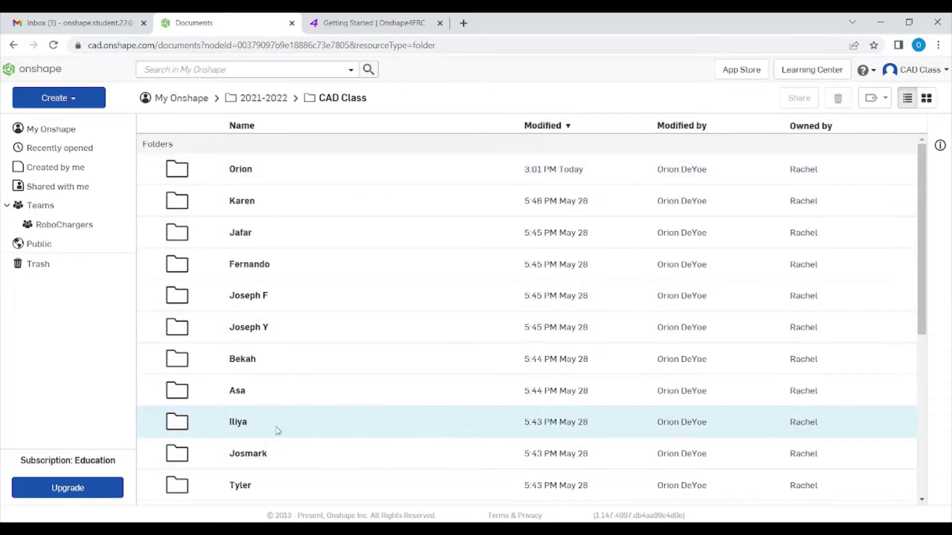
scroll(917, 169, down, 1)
scroll(867, 164, up, 1)
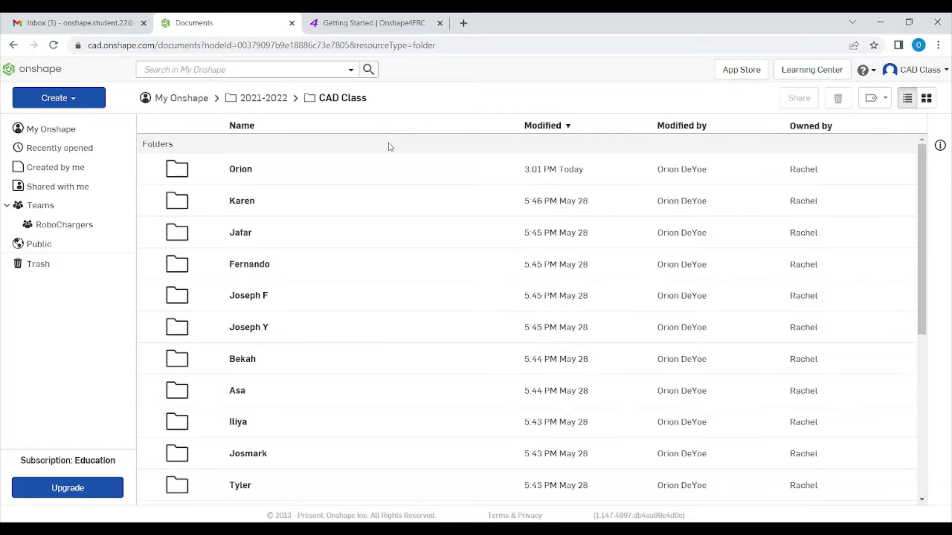
click(241, 170)
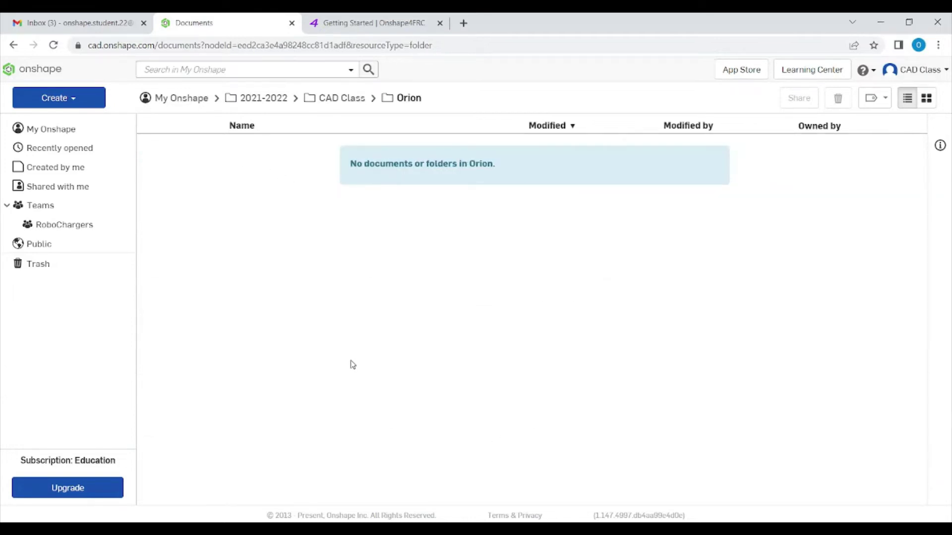
Step: Review the Using MKCad Parts Library section of the Onshape4FRC Getting Started guide
click(353, 24)
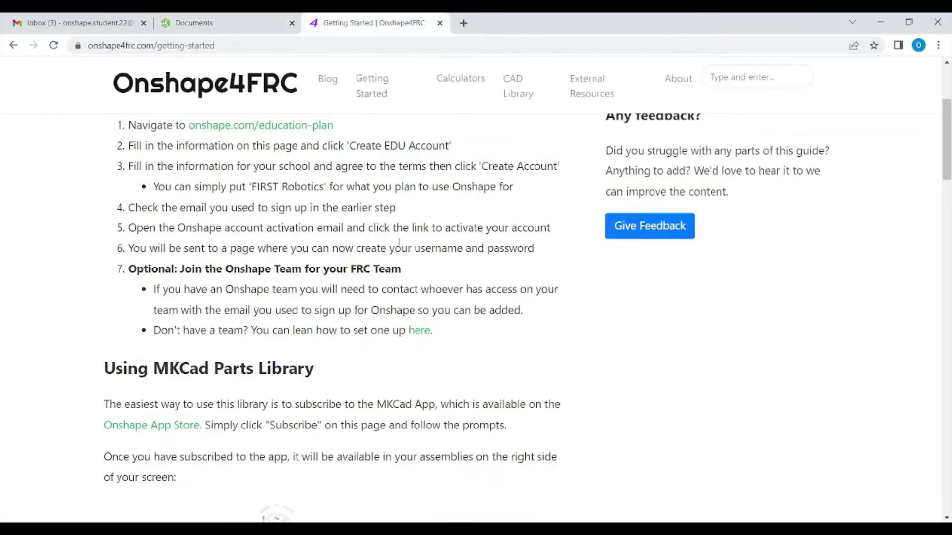
scroll(274, 256, up, 2)
scroll(173, 174, up, 1)
scroll(104, 183, down, 2)
drag(103, 150, 462, 396)
click(601, 407)
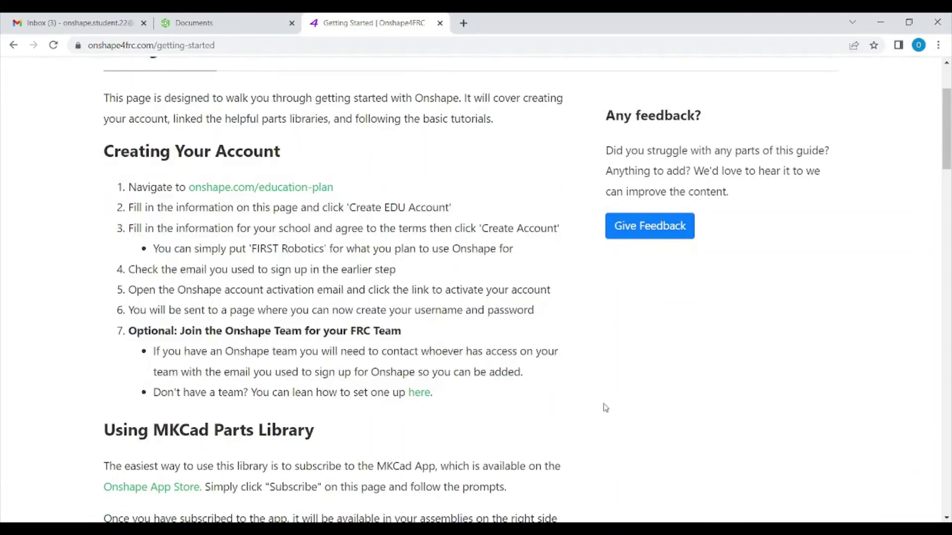
scroll(133, 138, down, 5)
drag(103, 116, 386, 206)
scroll(109, 245, up, 8)
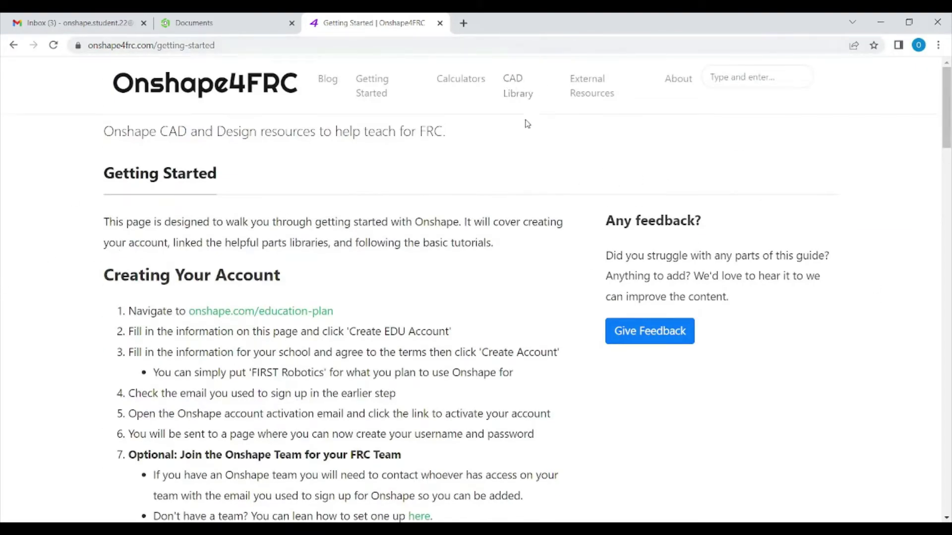
Step: Go to the CAD Library page and read about subscribing to MKCad
click(518, 86)
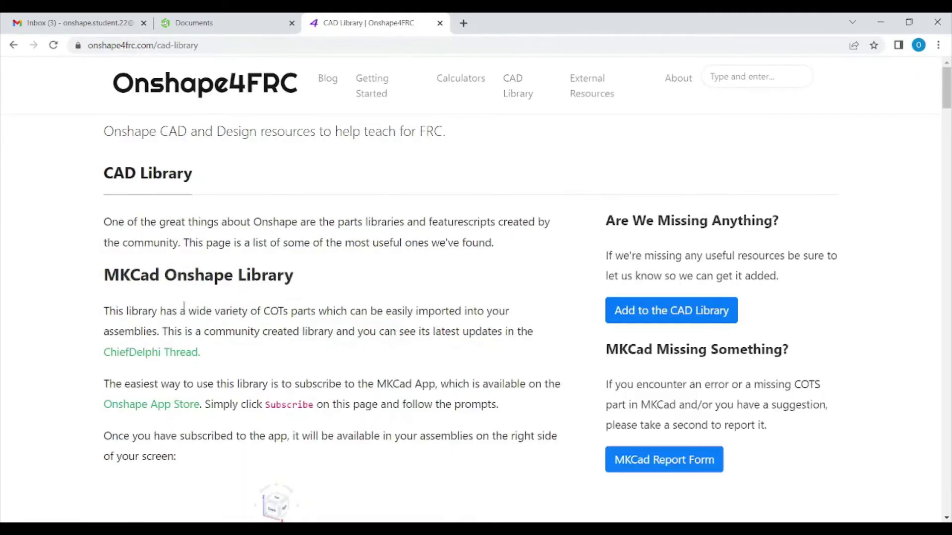
scroll(366, 355, down, 3)
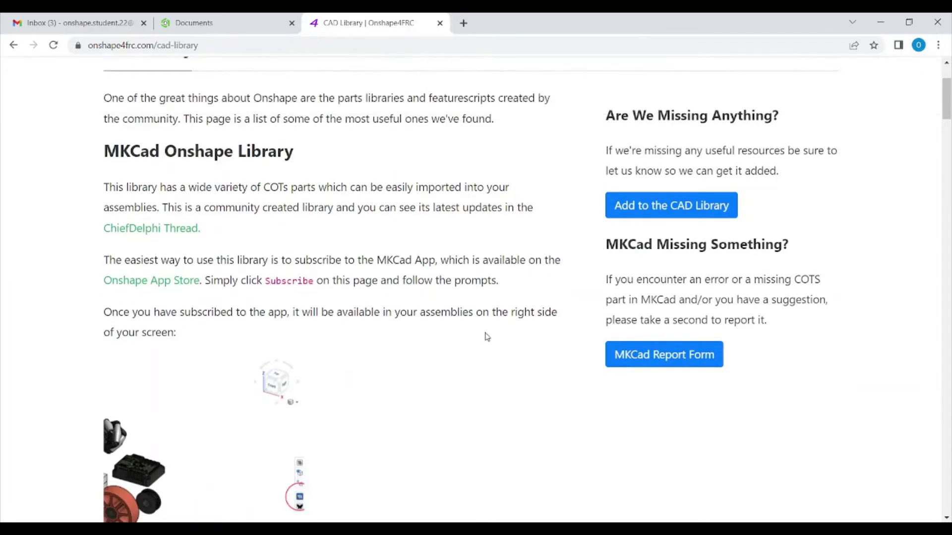
scroll(484, 347, up, 3)
scroll(335, 267, down, 1)
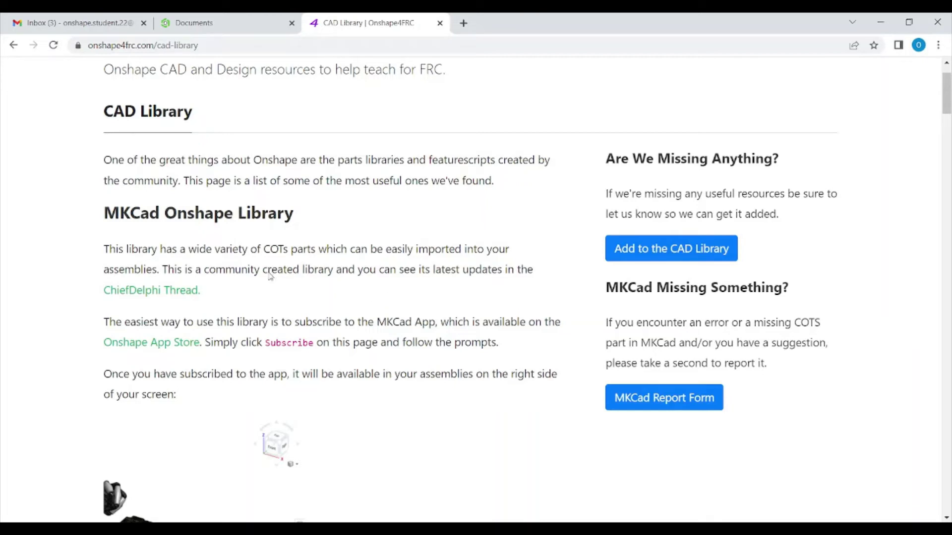
scroll(18, 154, down, 1)
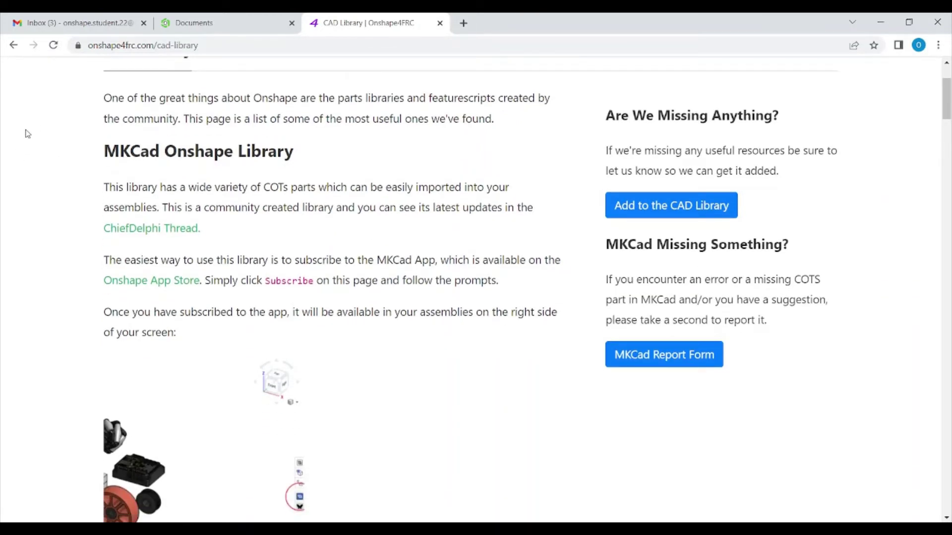
Step: Subscribe to MKCad Library's free monthly usage plan on its App Store page
ctrl+click(135, 286)
click(496, 24)
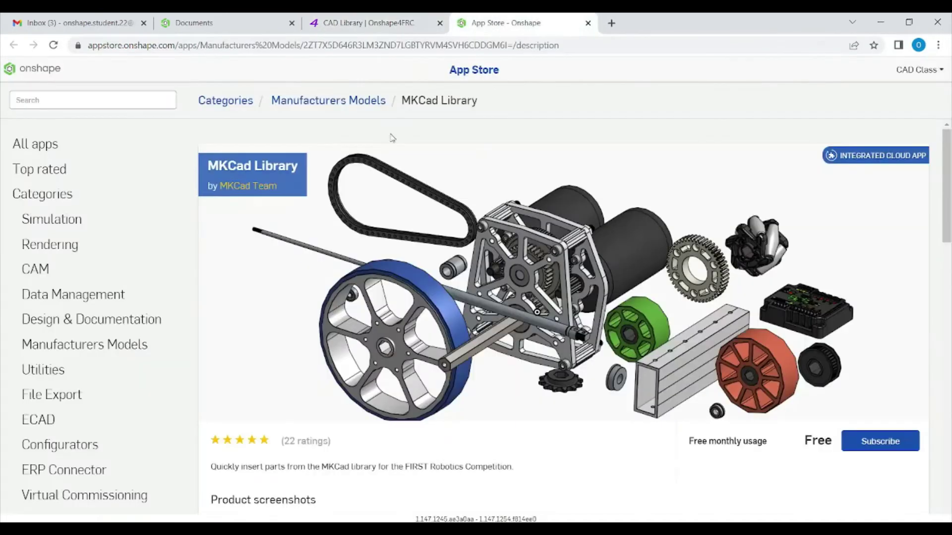
scroll(828, 448, down, 3)
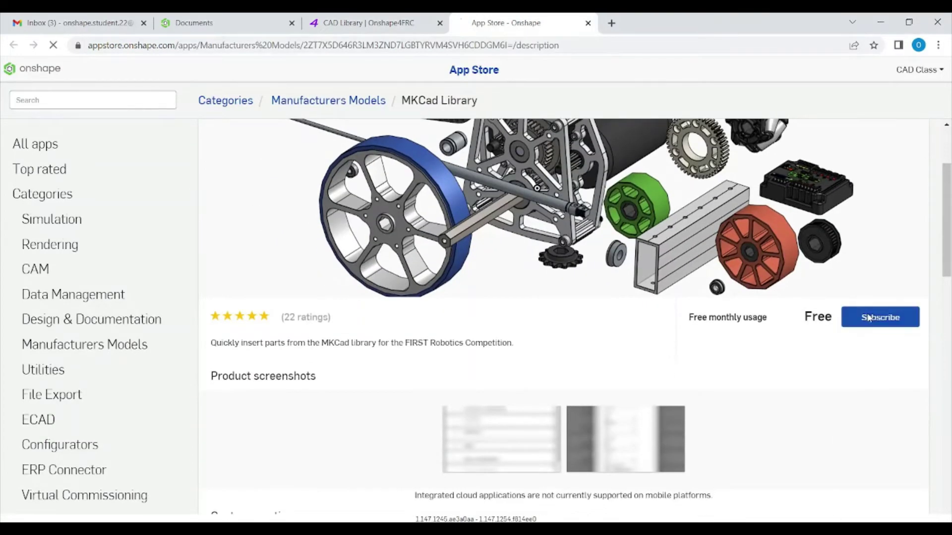
click(869, 317)
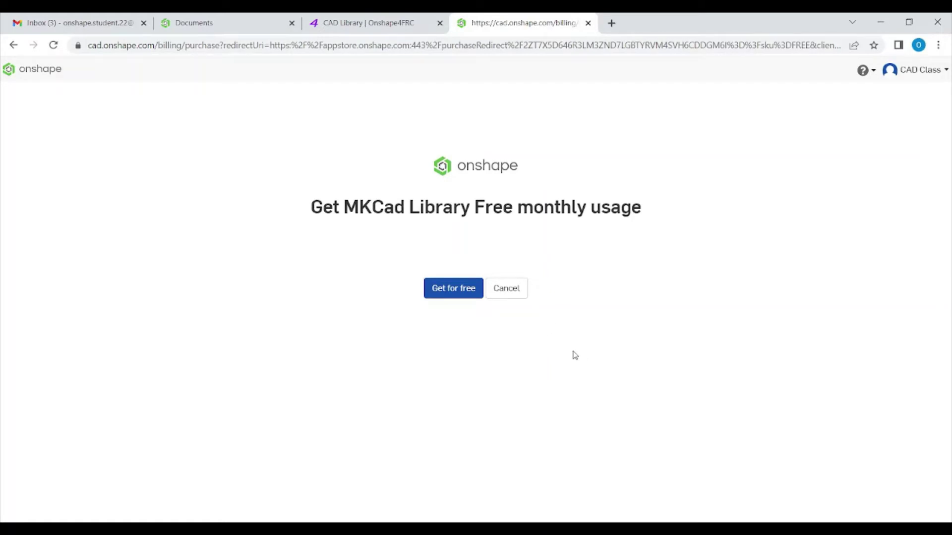
click(444, 297)
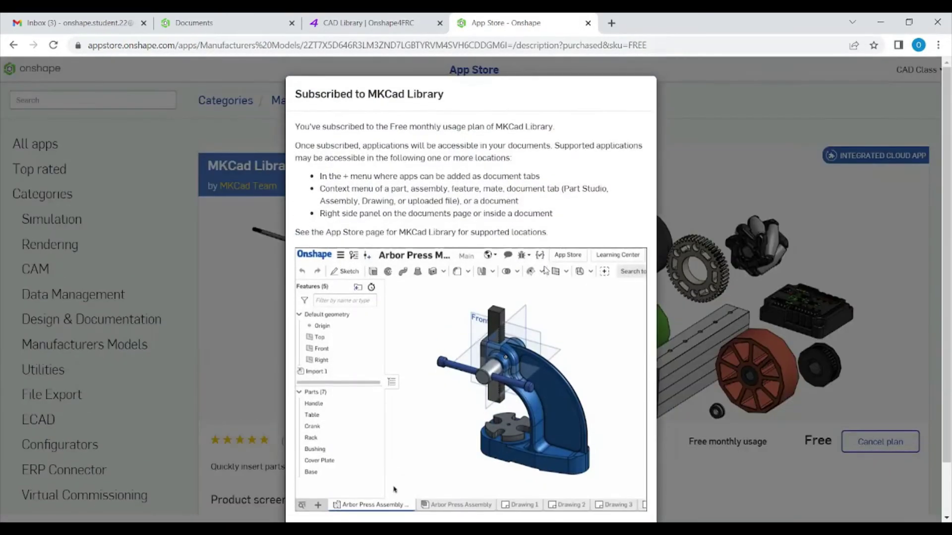
scroll(471, 347, down, 3)
click(627, 485)
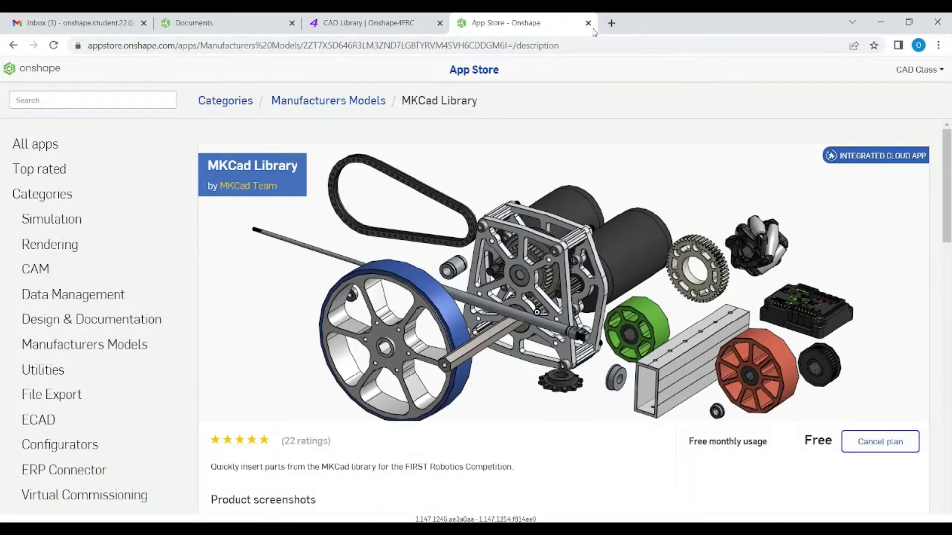
Step: Return to the CAD Library page and scroll down to the Featurescripts section with Extrude Individual
click(587, 22)
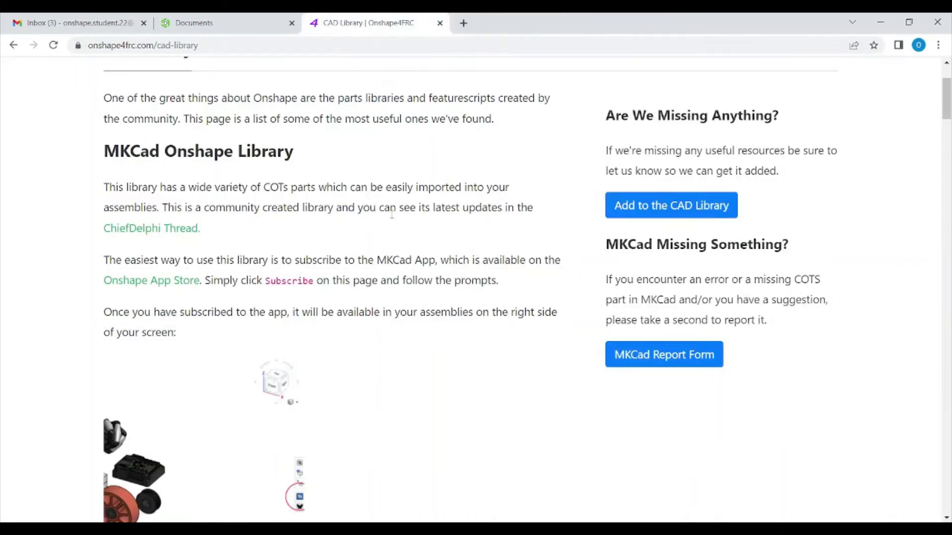
scroll(391, 214, down, 2)
scroll(340, 229, up, 3)
scroll(298, 231, down, 2)
scroll(257, 220, down, 12)
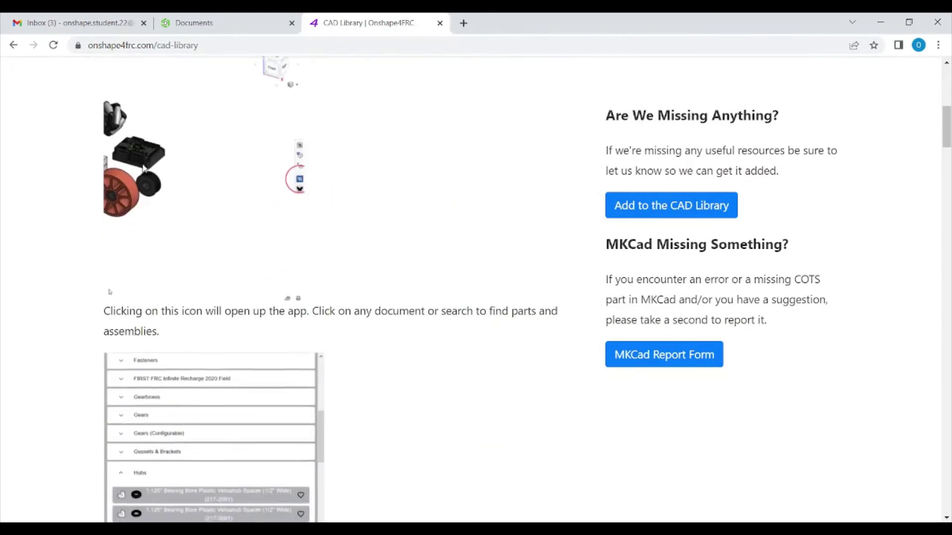
scroll(213, 94, down, 6)
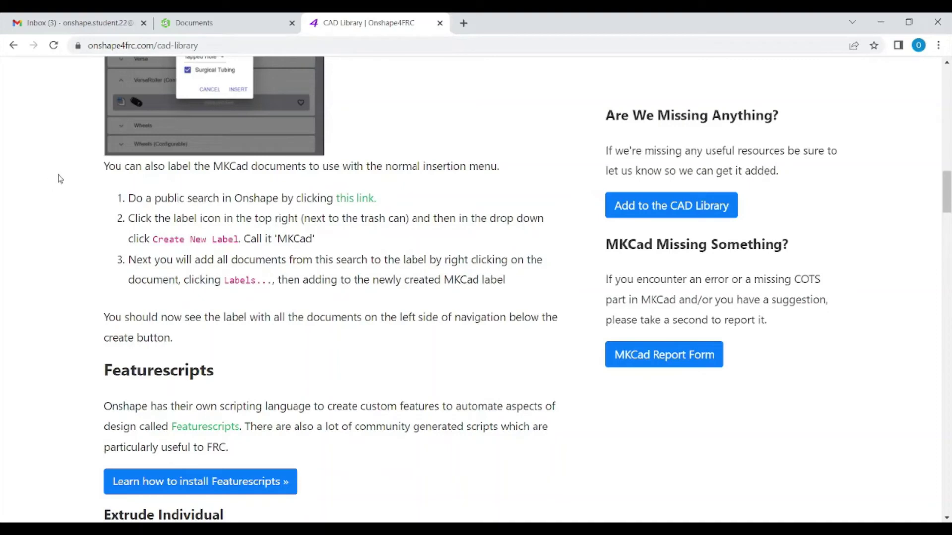
scroll(151, 153, down, 3)
scroll(217, 200, down, 1)
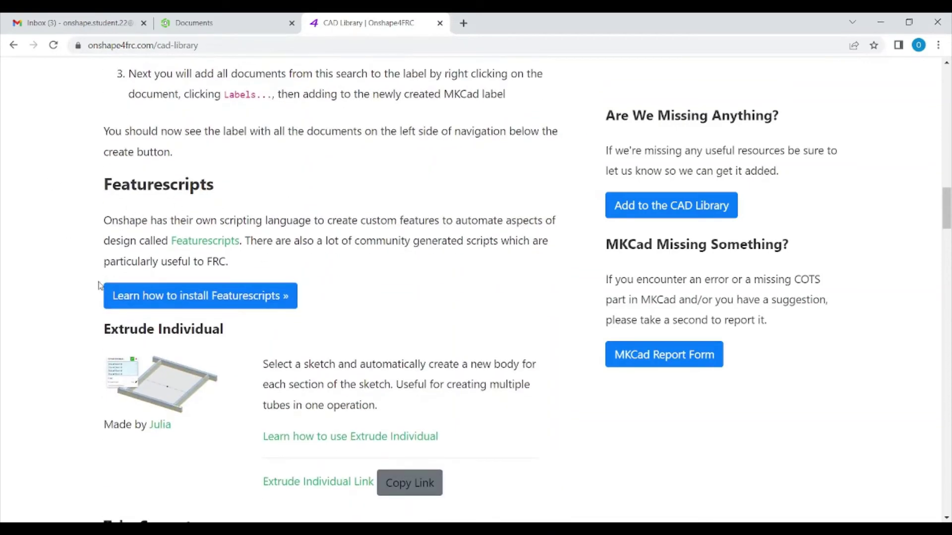
Step: Create a new document 'Week 1 - Orion' in the CAD Class > Orion folder
click(193, 23)
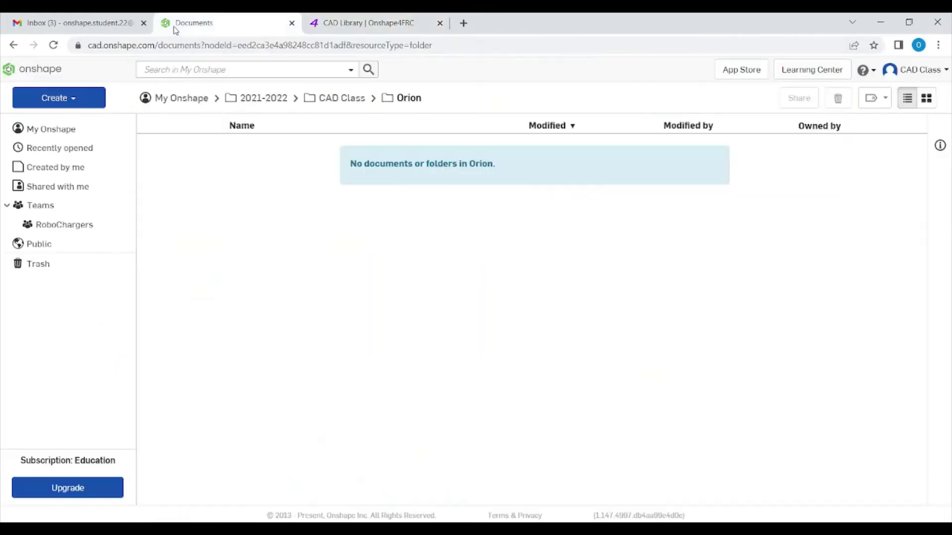
click(343, 99)
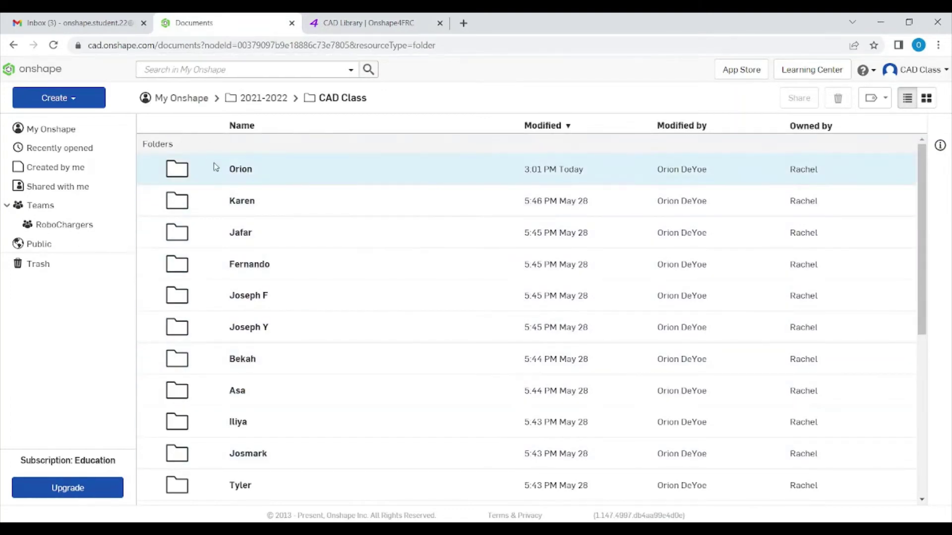
click(242, 174)
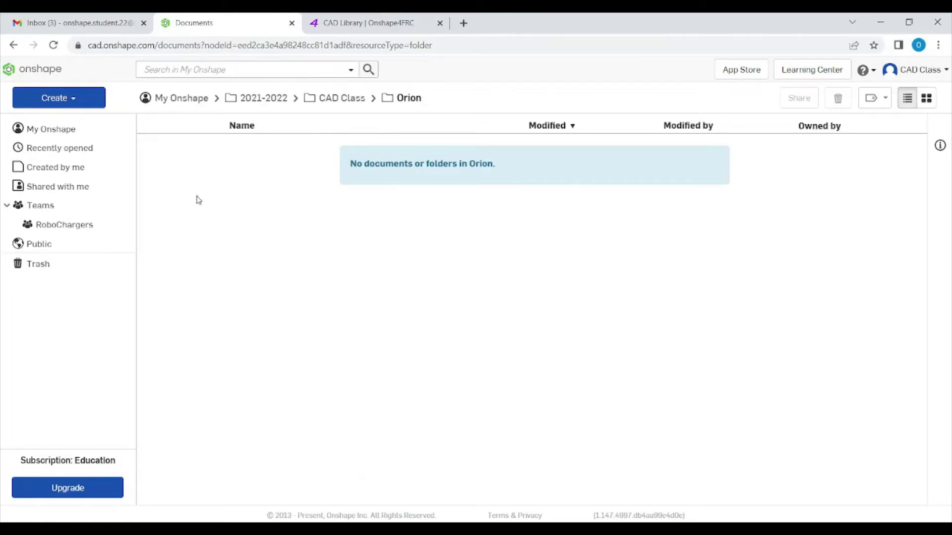
click(81, 105)
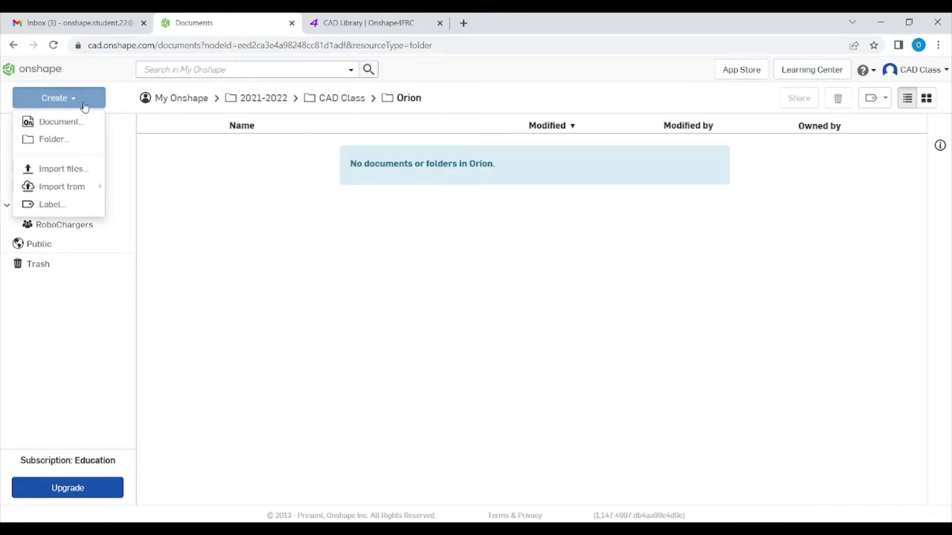
click(46, 127)
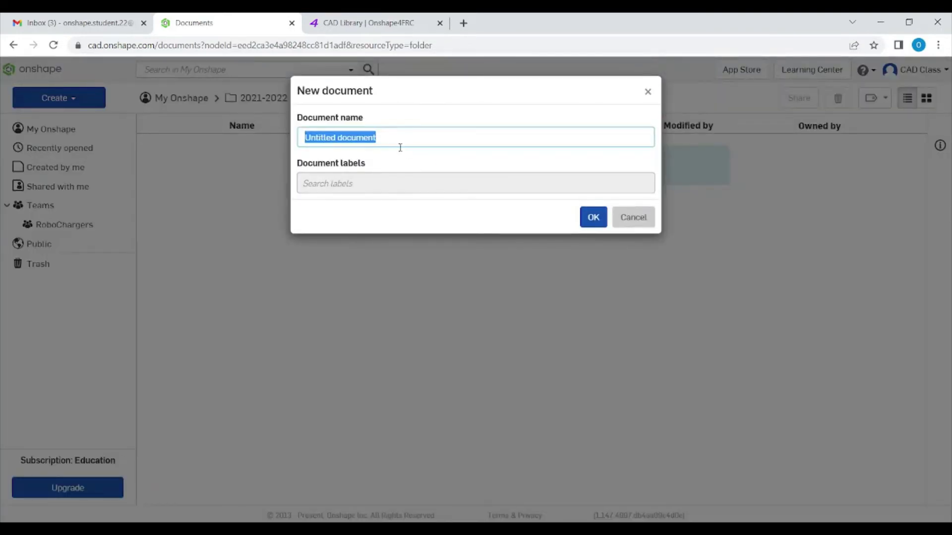
text(Week)
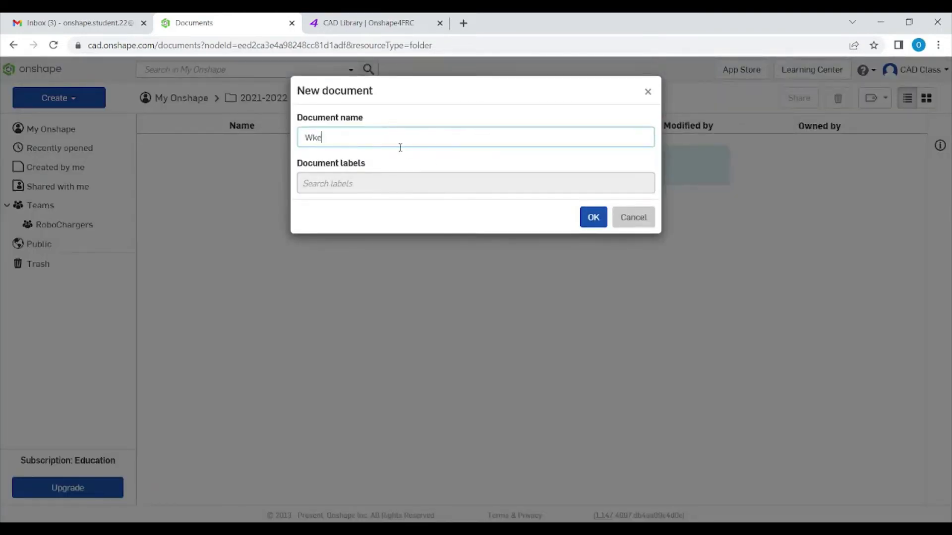
text( 1 - Orion)
click(593, 219)
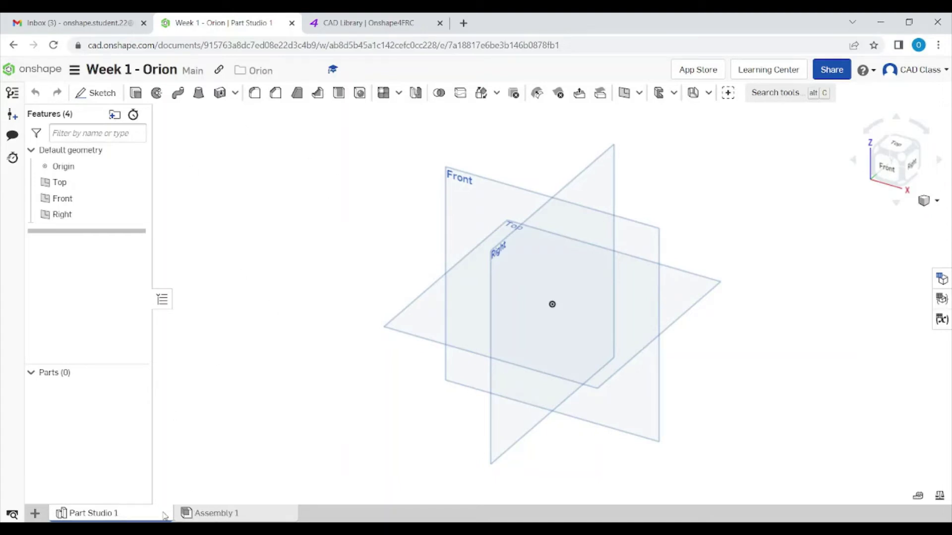
Step: View Assembly 1 of Week 1 - Orion, glance at the CAD Library page, and come back
mouse_move(227, 517)
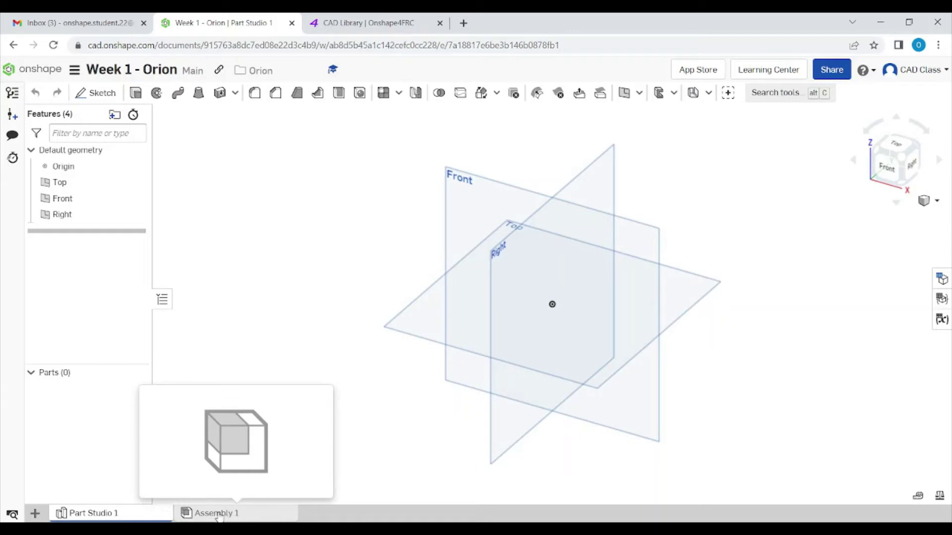
click(218, 516)
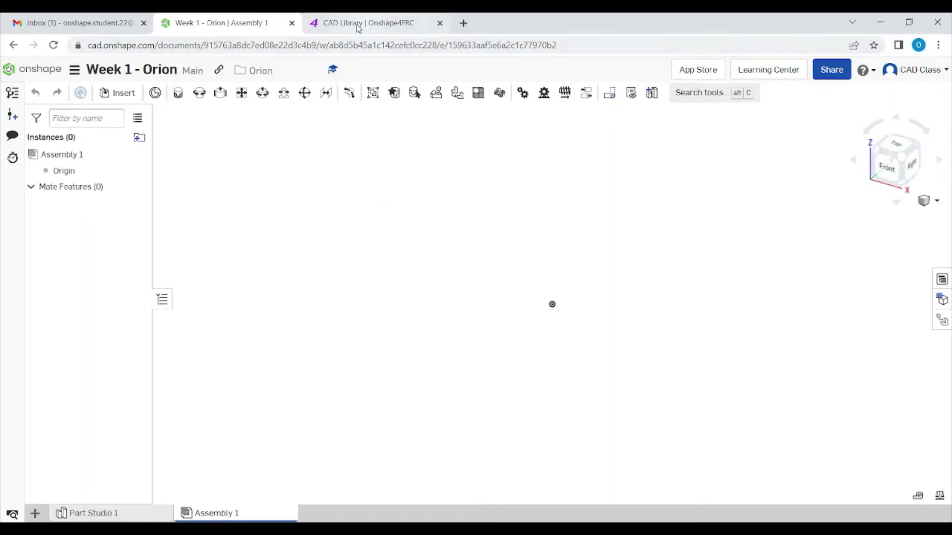
click(406, 24)
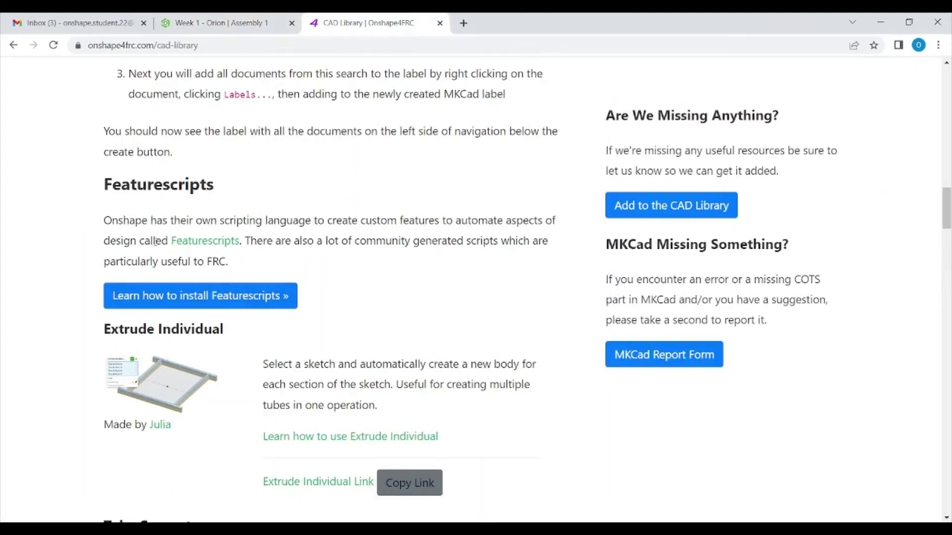
click(251, 30)
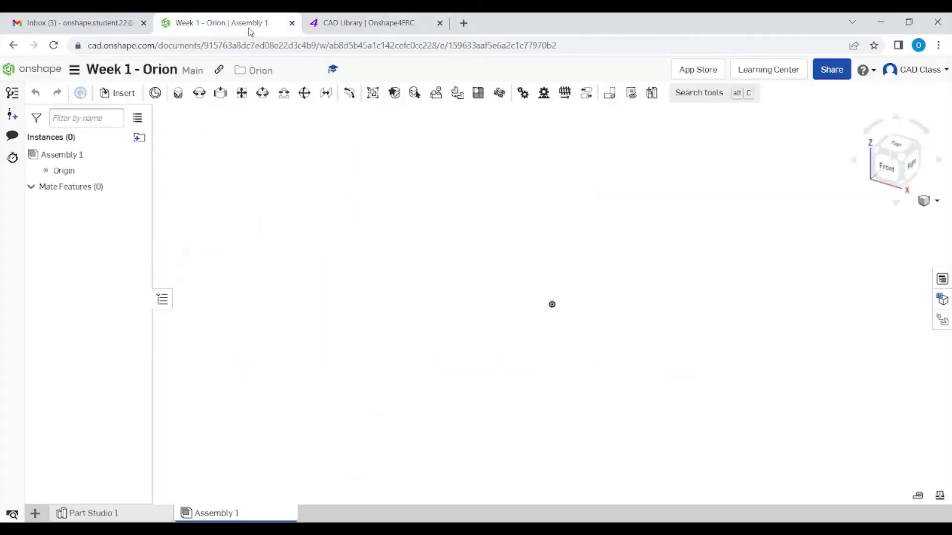
Step: In Part Studio 1, search tools for 'add cu' and bring up Add custom features
click(81, 514)
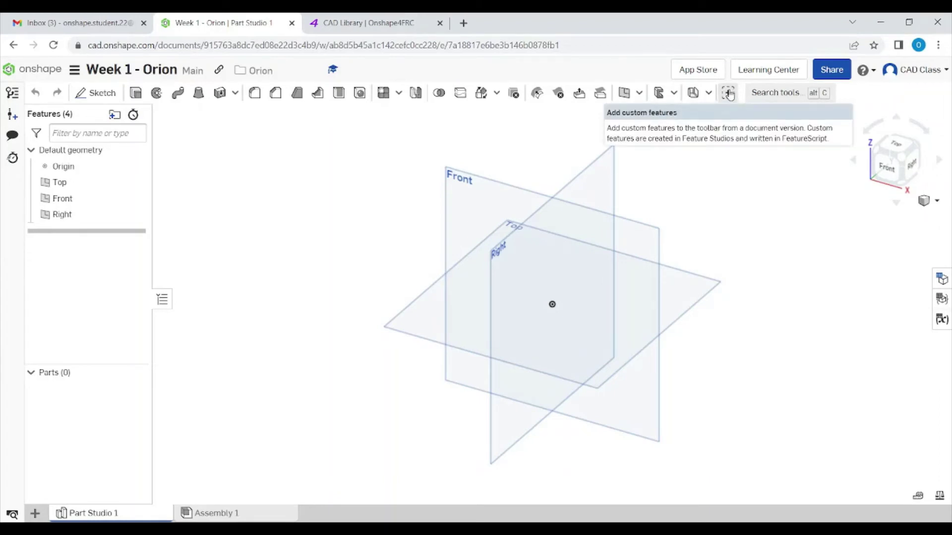
click(779, 99)
text(add cu)
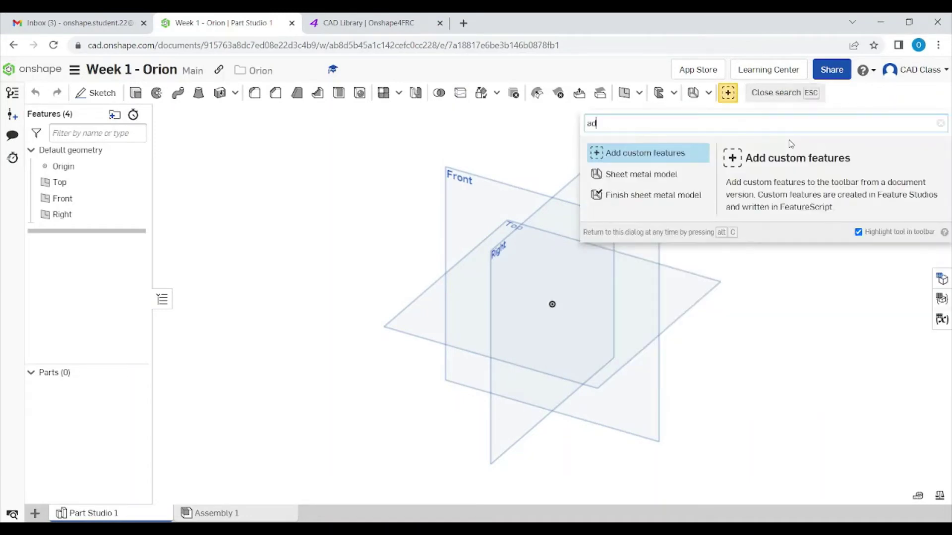
click(631, 151)
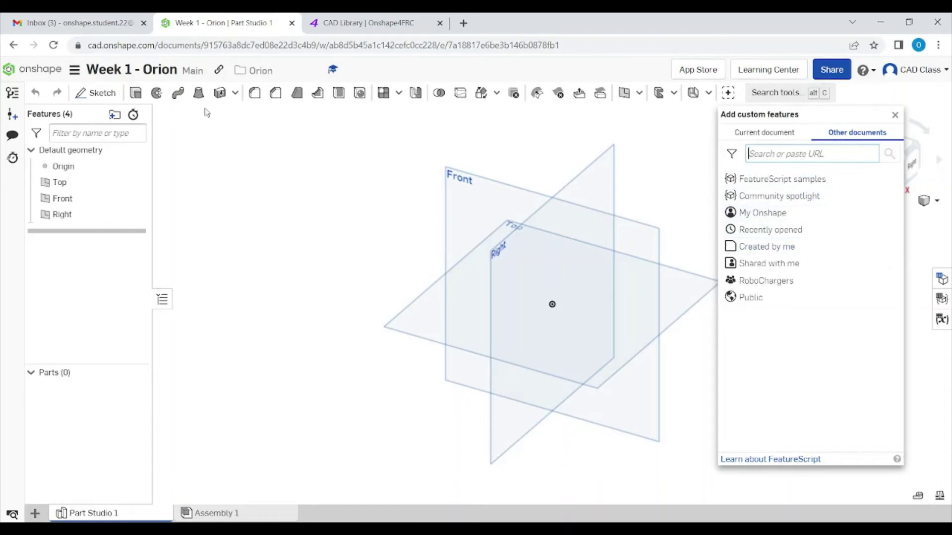
Step: Find Extrude Individual in the CAD Library Featurescripts list and copy its link
click(371, 22)
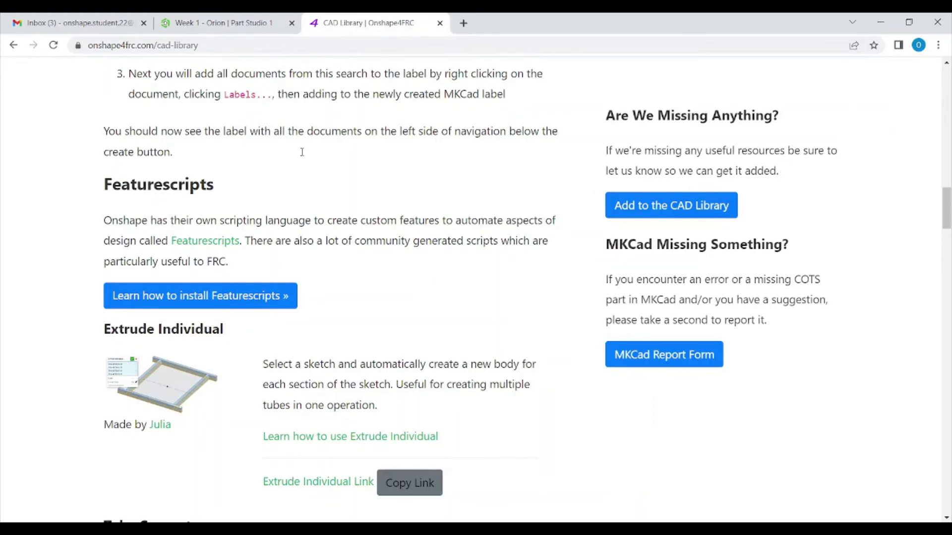
scroll(372, 313, down, 2)
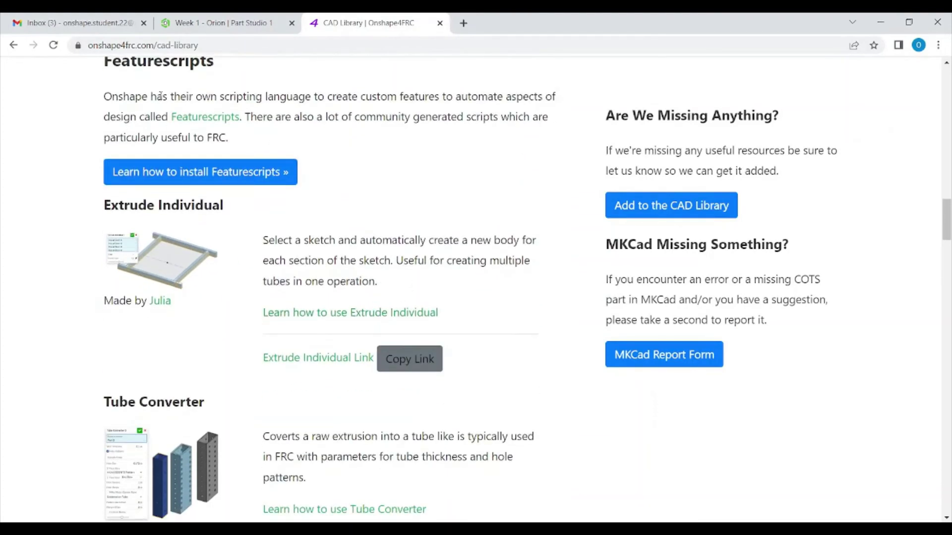
scroll(74, 218, down, 2)
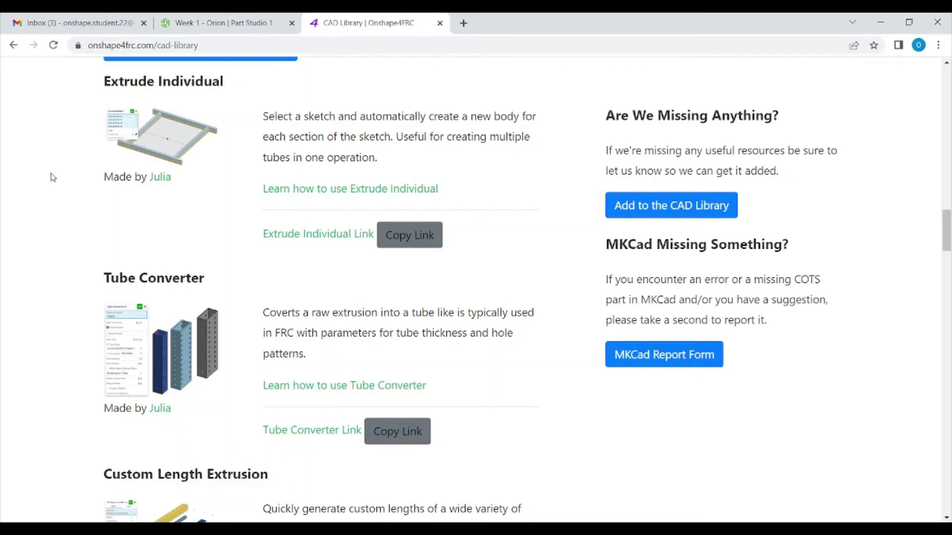
scroll(198, 213, down, 4)
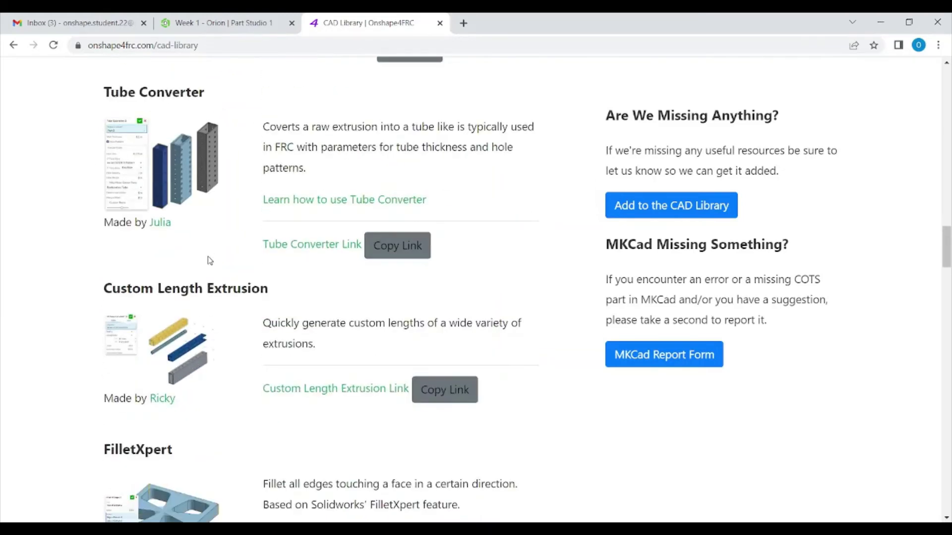
scroll(206, 347, up, 5)
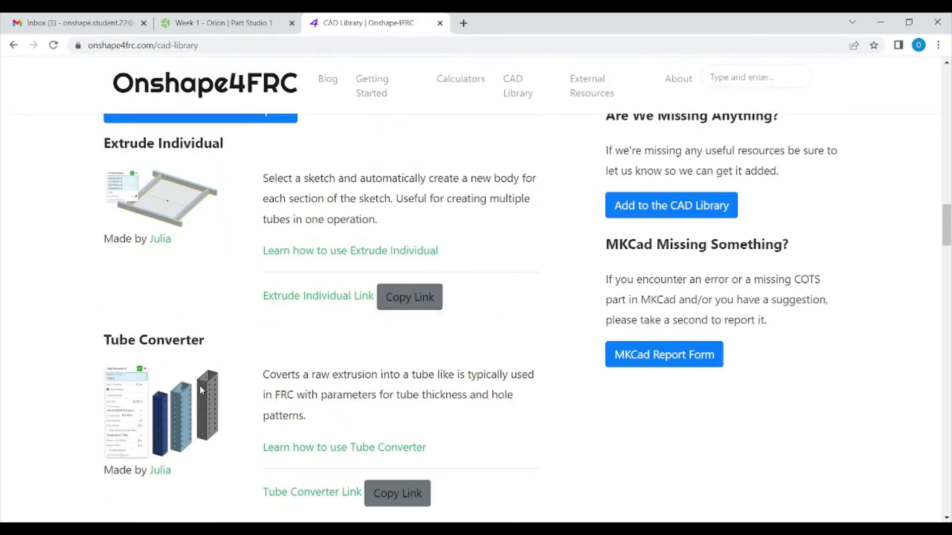
scroll(203, 347, up, 1)
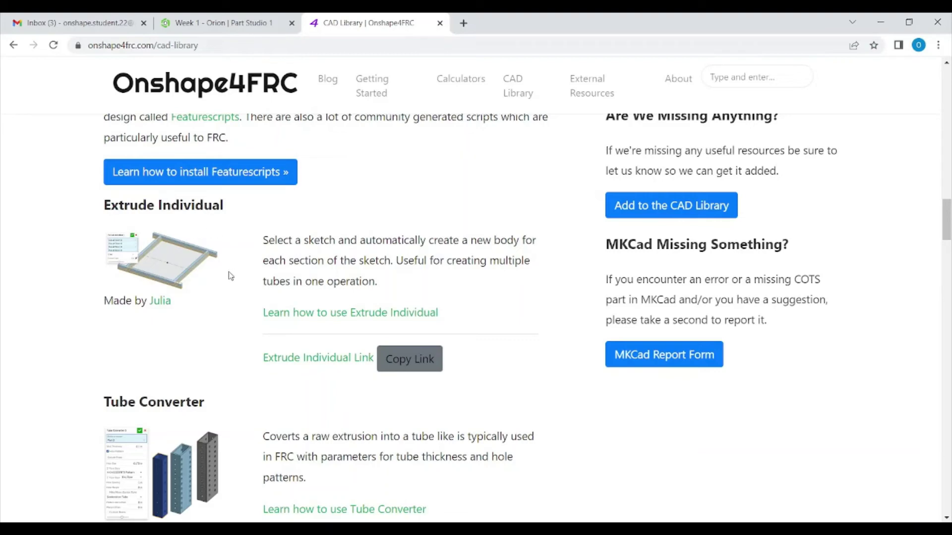
scroll(125, 222, down, 15)
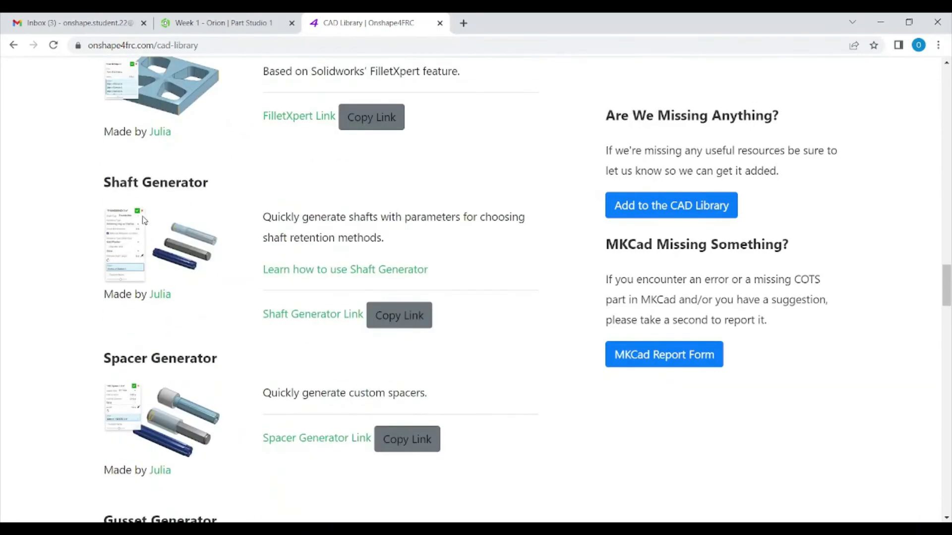
scroll(143, 229, down, 5)
scroll(255, 376, up, 20)
scroll(423, 297, up, 3)
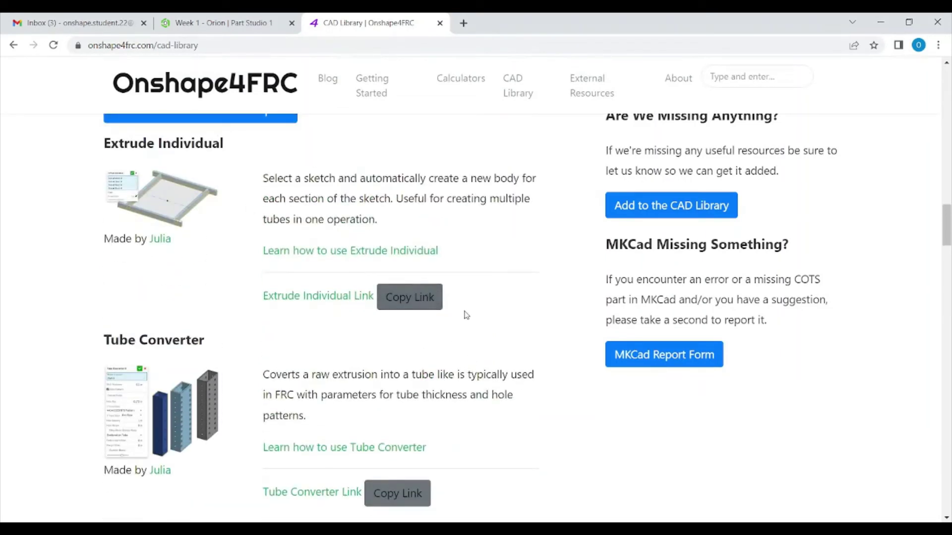
click(416, 302)
scroll(244, 279, up, 1)
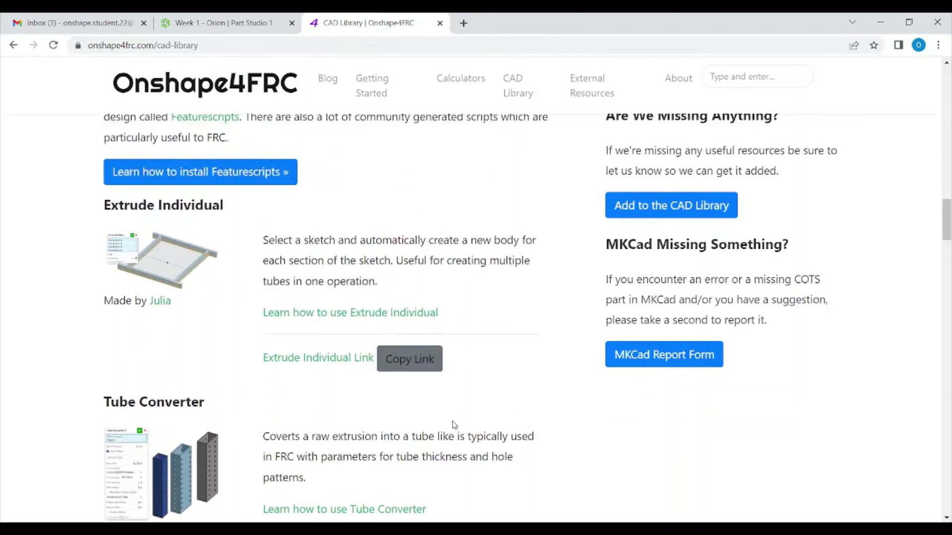
click(407, 359)
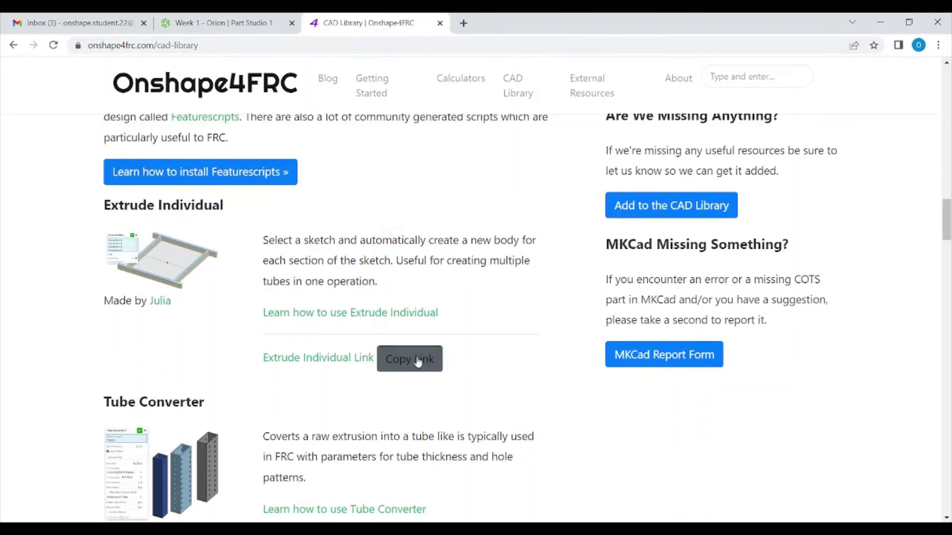
Step: Reload the Part Studio, search the pasted link in Add custom features, and open Featurescripts V148
click(200, 26)
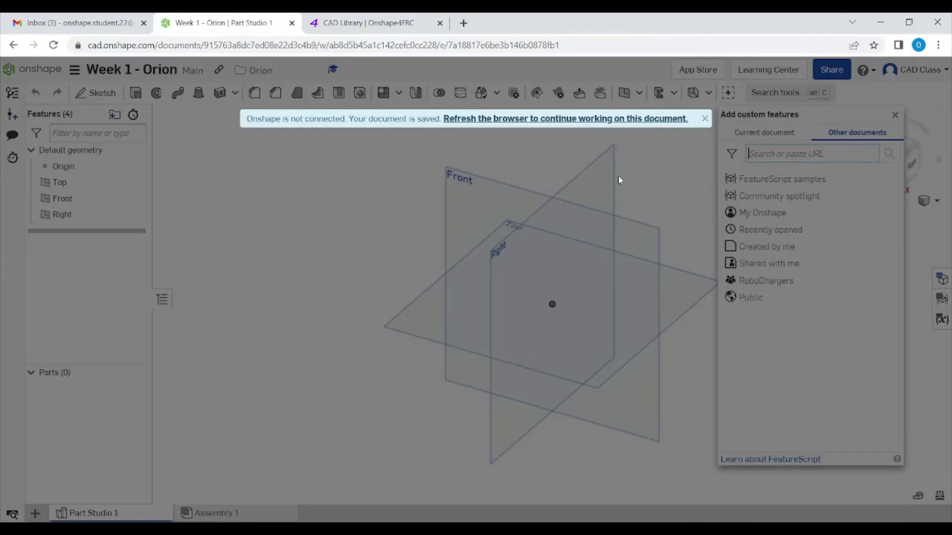
click(474, 124)
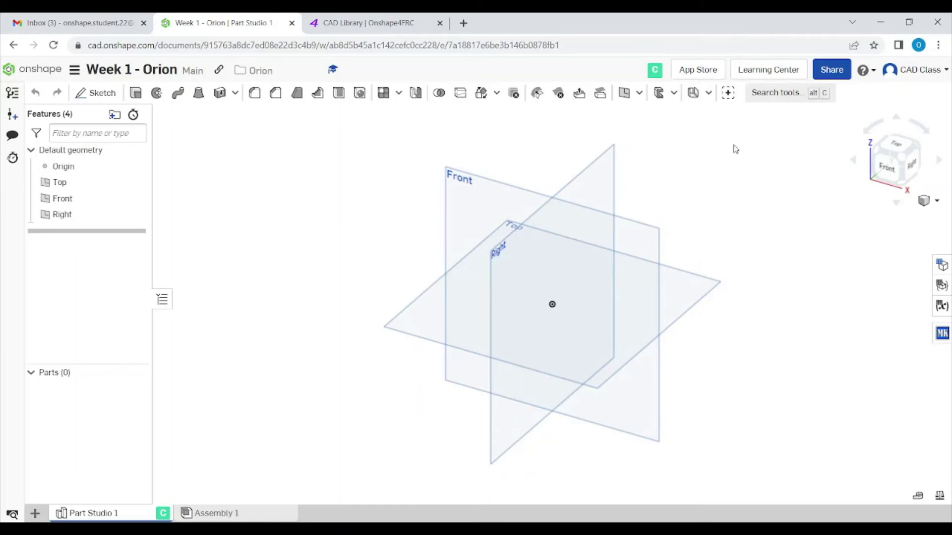
click(727, 93)
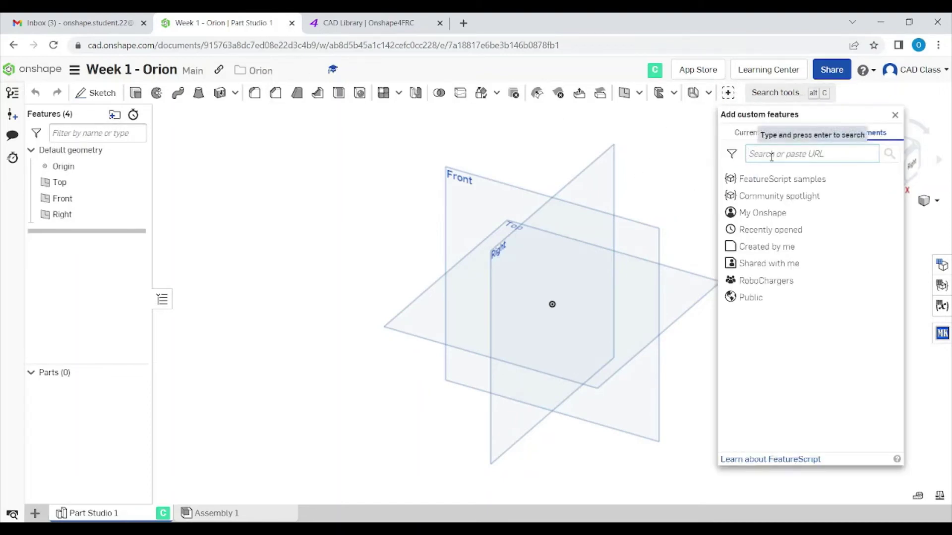
key(ctrl+v)
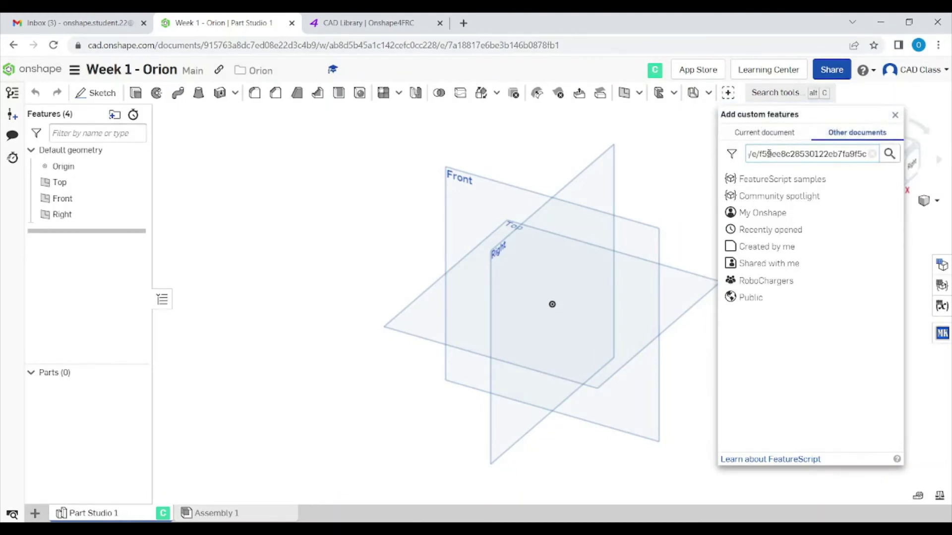
key(Return)
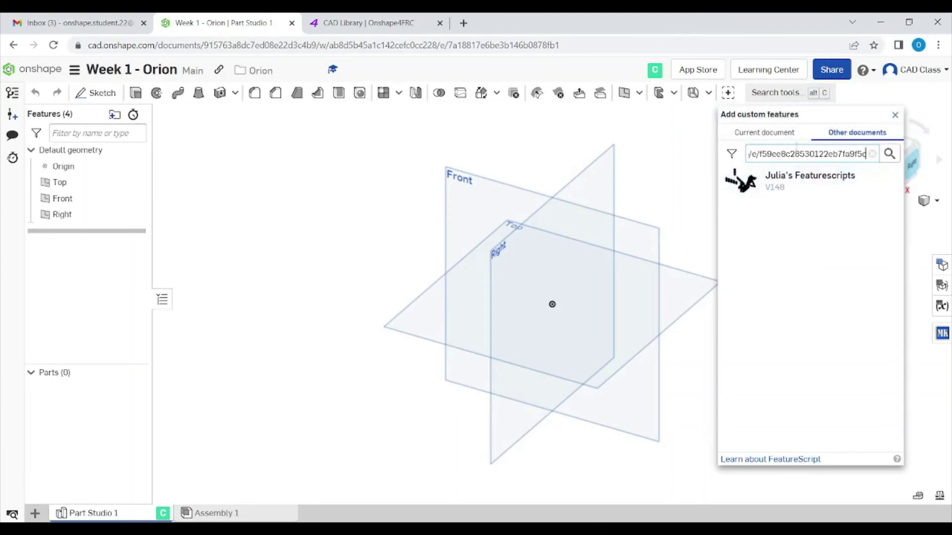
click(761, 182)
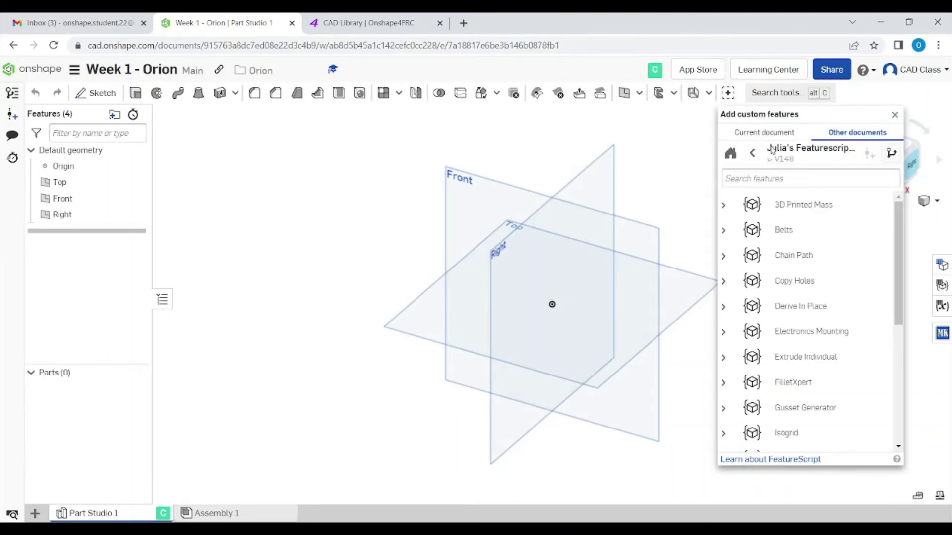
Step: Browse the V148 feature list, then review Extrude Individual and Tube Converter on the CAD Library page
scroll(790, 214, down, 3)
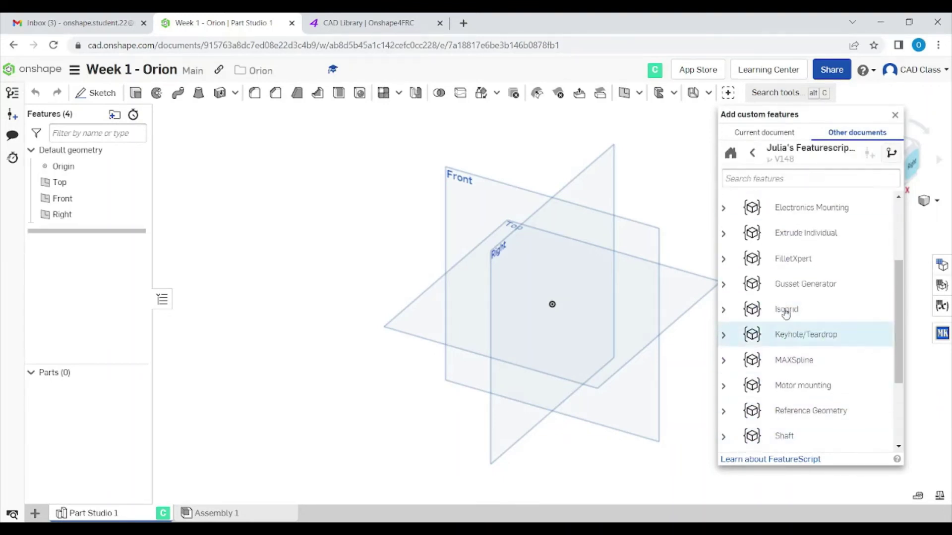
scroll(793, 213, up, 3)
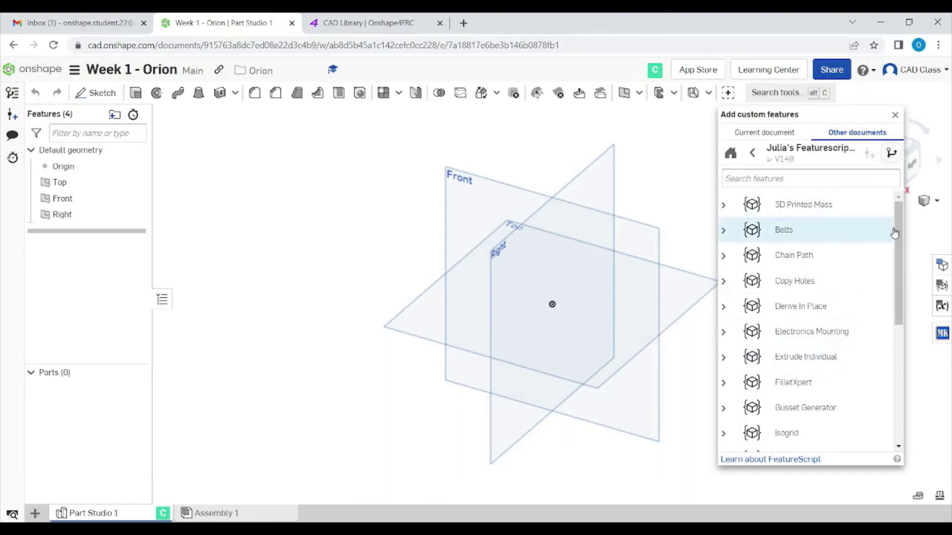
drag(894, 233, 891, 189)
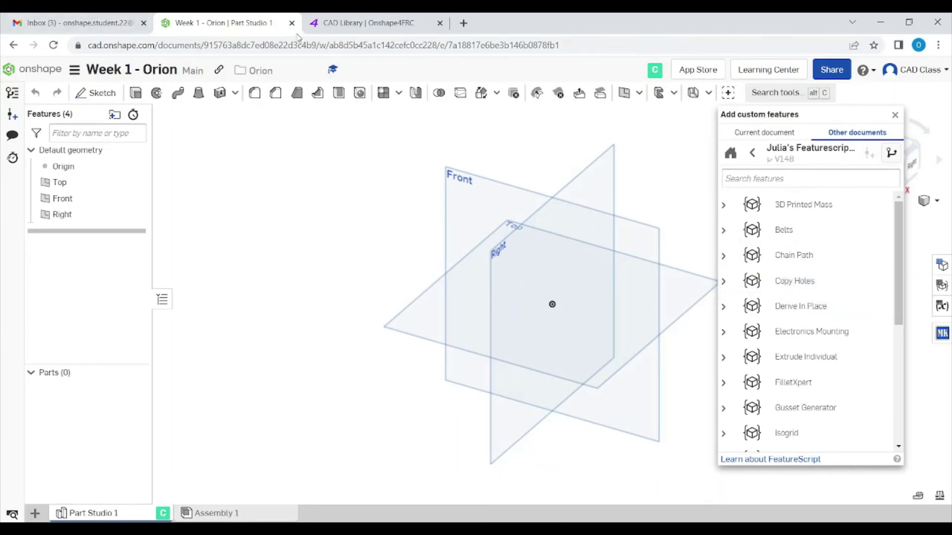
click(322, 24)
scroll(173, 341, down, 15)
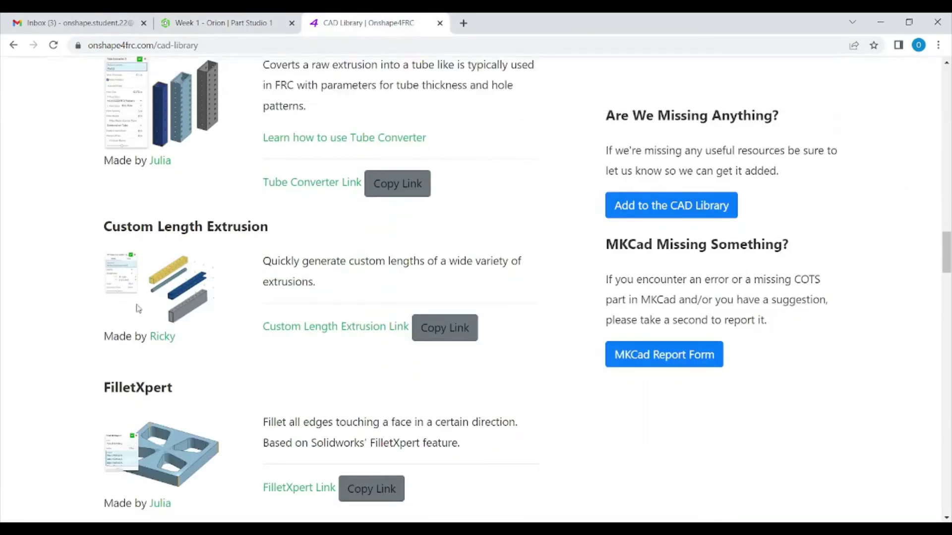
scroll(77, 409, up, 15)
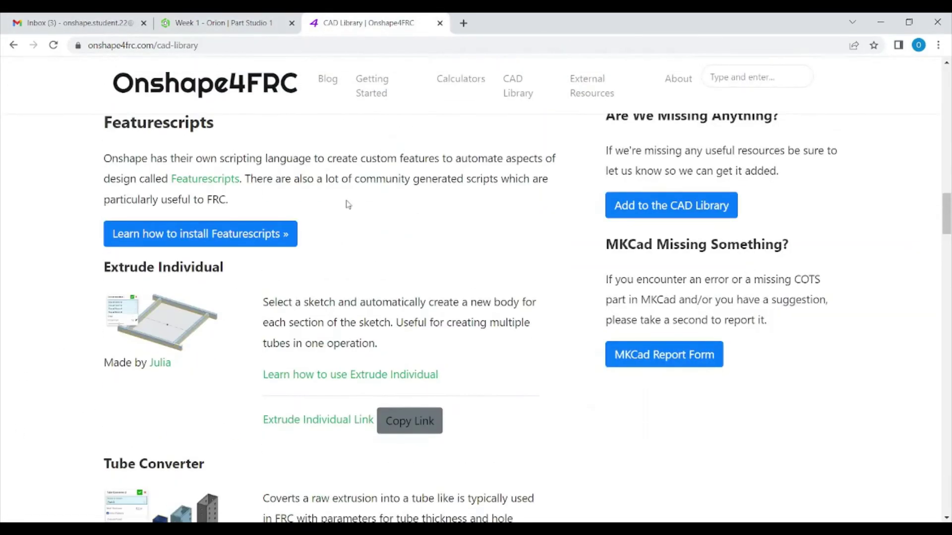
scroll(156, 284, down, 4)
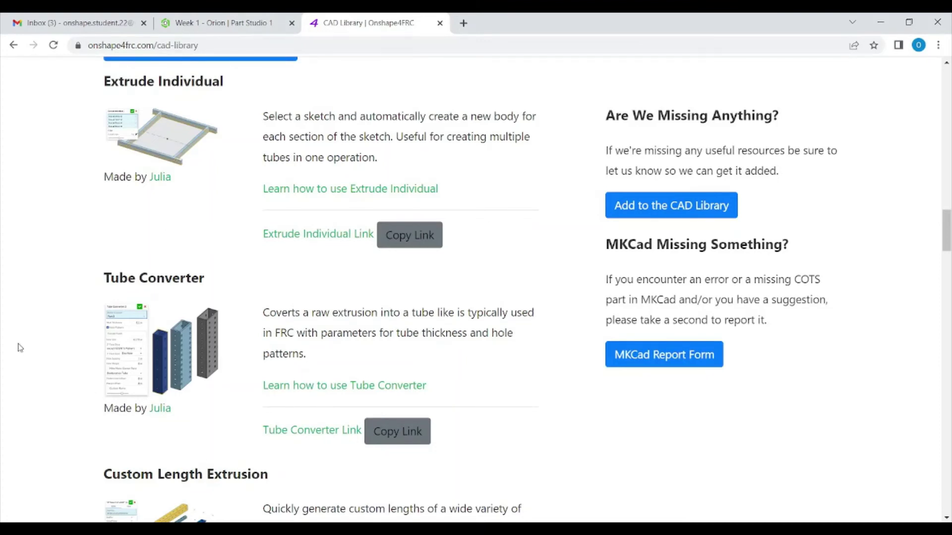
scroll(99, 237, up, 1)
Step: Add Extrude Individual and FilletXpert's Fillet All Edges as custom features
click(243, 23)
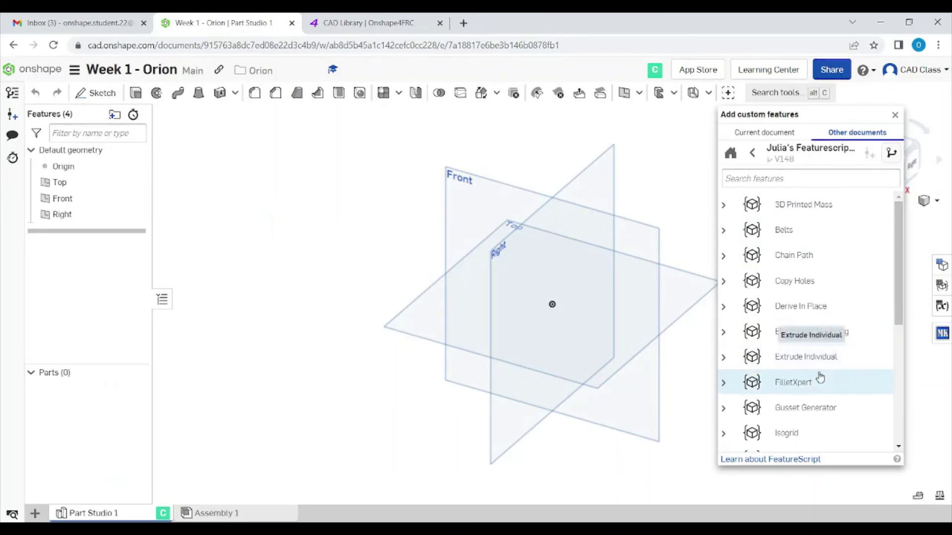
click(806, 357)
click(819, 382)
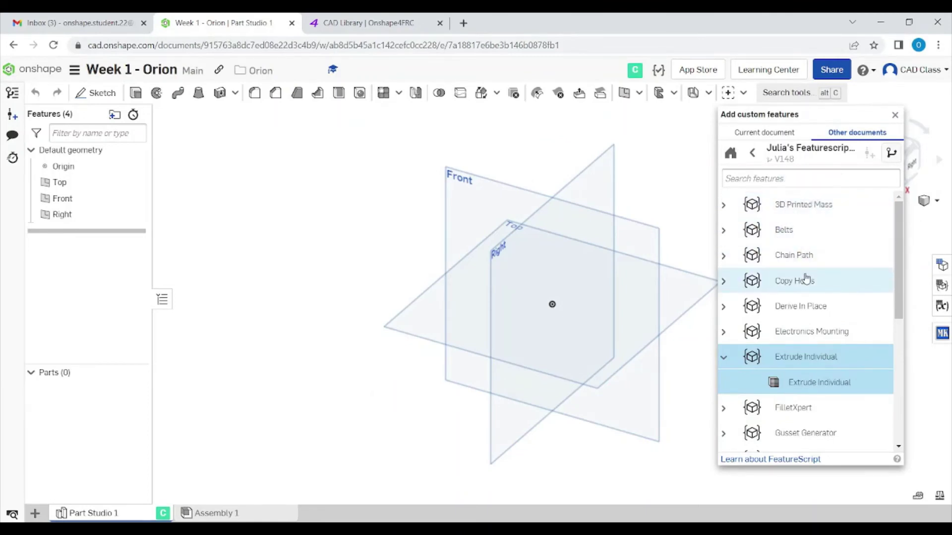
scroll(852, 296, down, 2)
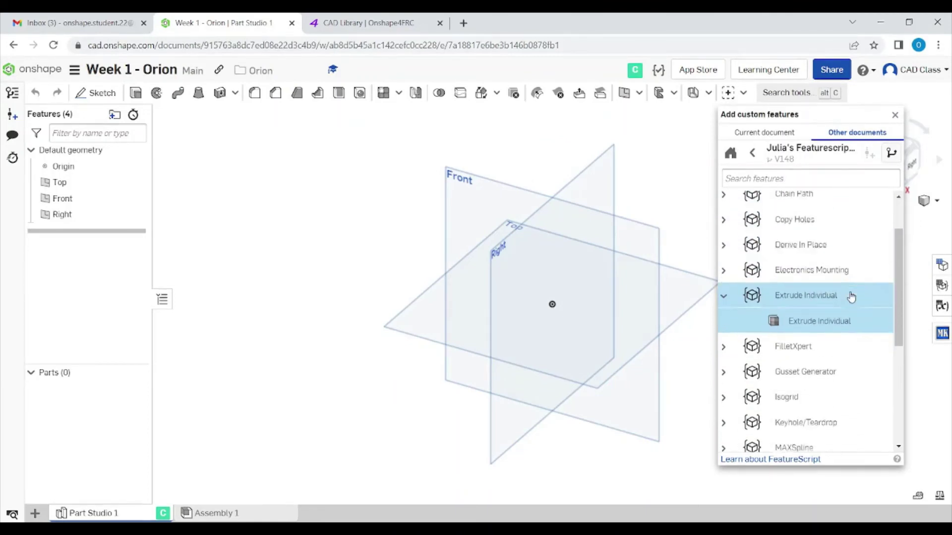
scroll(851, 298, down, 6)
scroll(850, 302, up, 4)
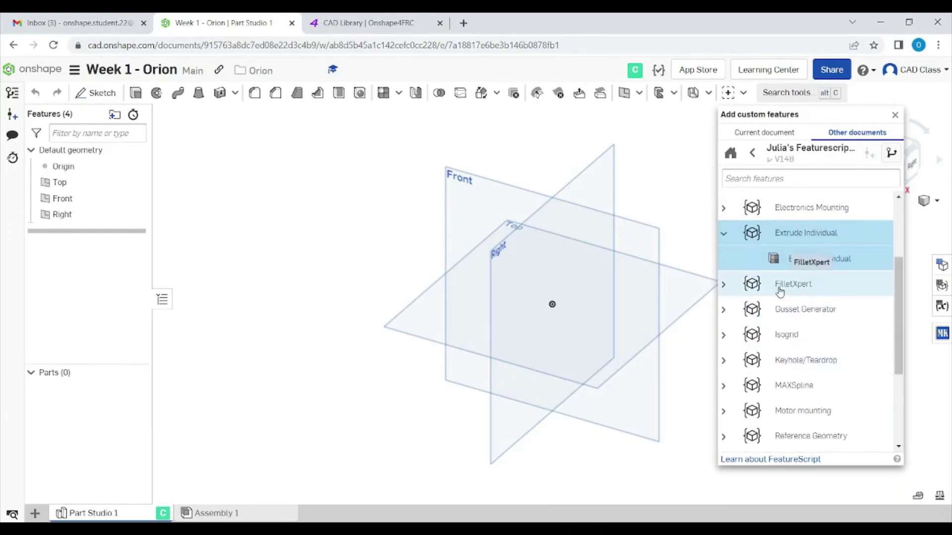
click(780, 293)
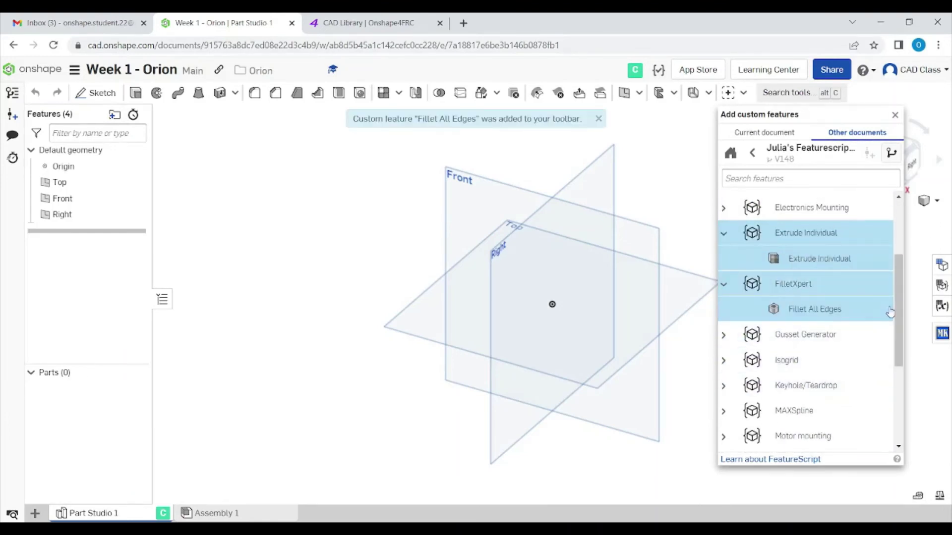
Step: Add the Shaft Generator, Spacer and Tube Converter custom features
drag(893, 308, 903, 318)
scroll(904, 319, down, 3)
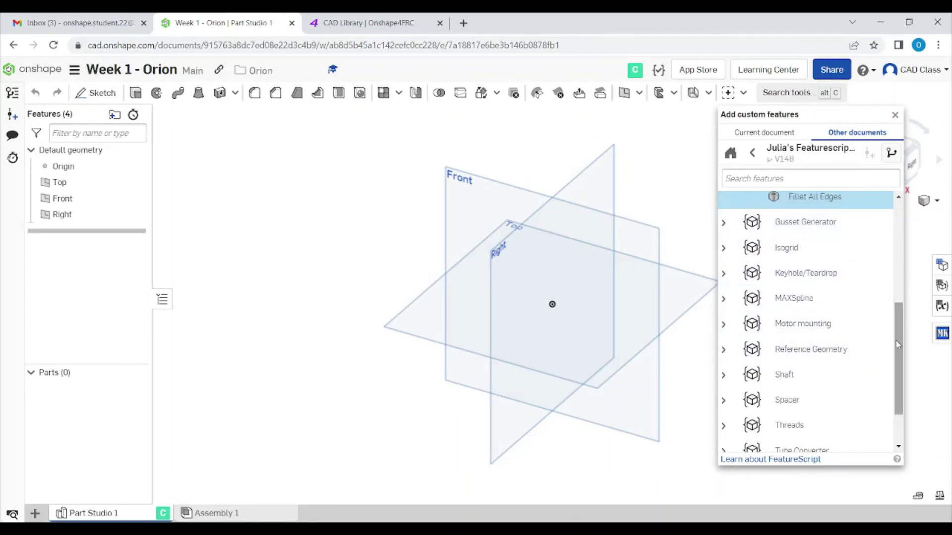
scroll(843, 347, down, 3)
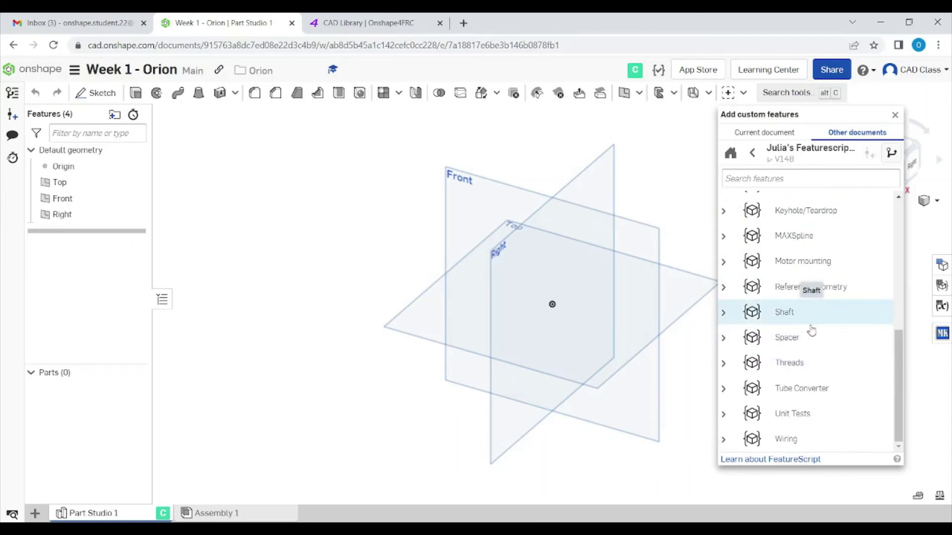
click(803, 312)
click(772, 337)
click(793, 362)
click(888, 391)
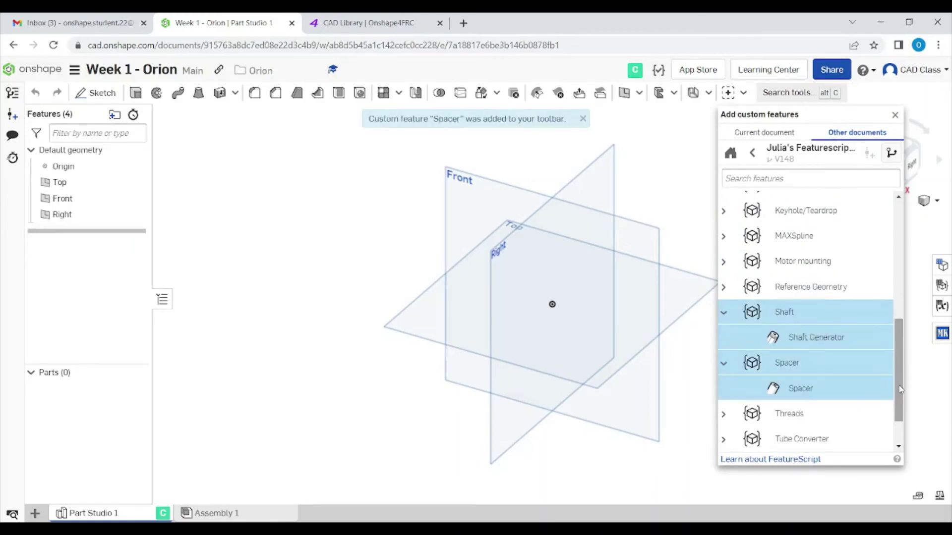
drag(895, 394, 816, 414)
click(802, 388)
click(842, 412)
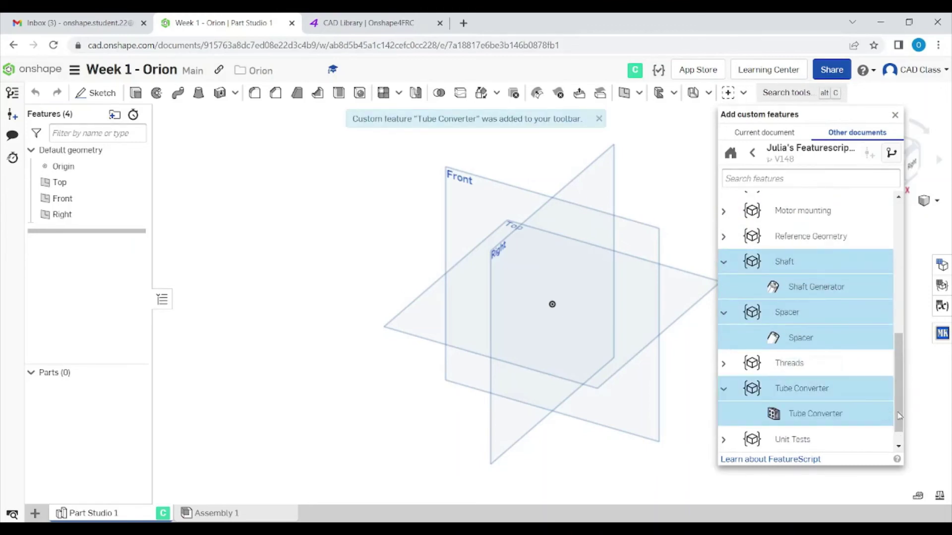
Step: Add the Motor Mounting custom feature
scroll(818, 347, up, 3)
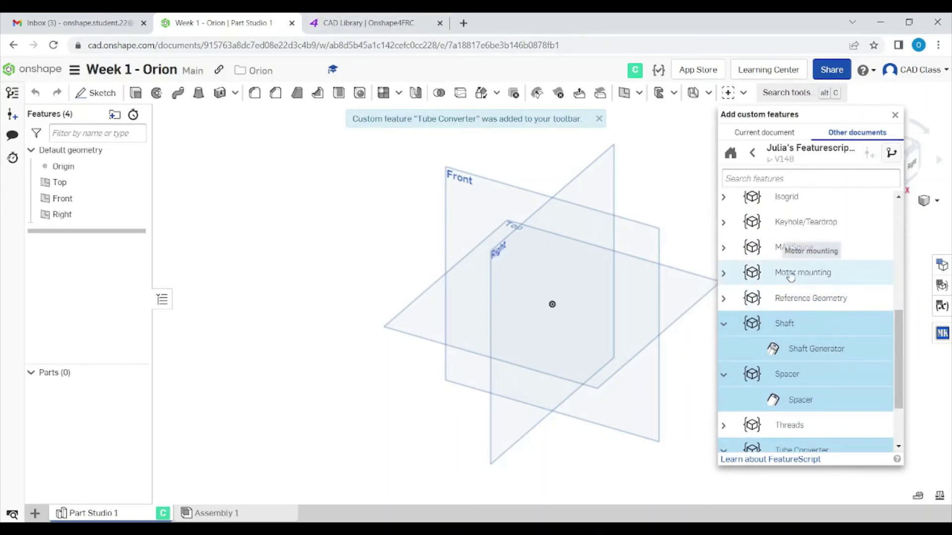
click(811, 277)
click(845, 296)
scroll(868, 389, up, 2)
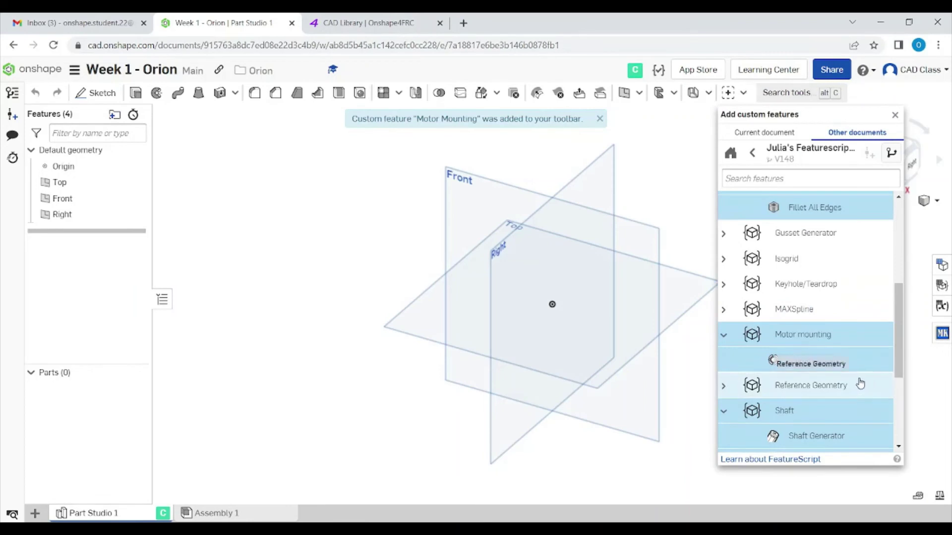
scroll(841, 302, up, 2)
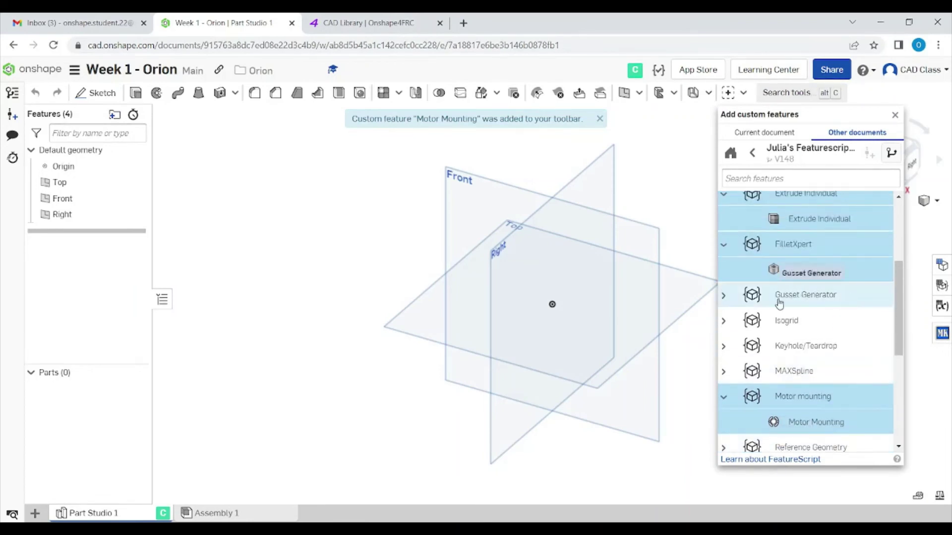
scroll(844, 314, up, 3)
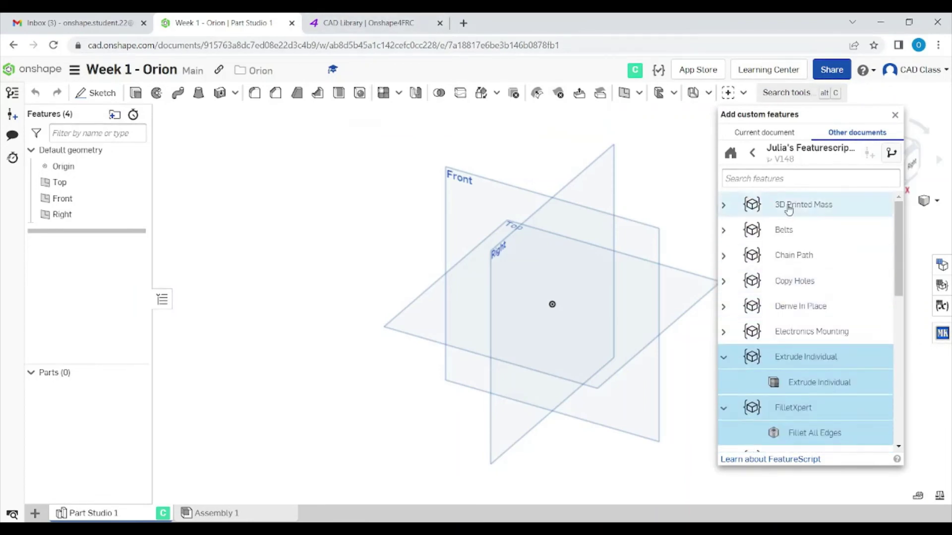
scroll(808, 323, down, 8)
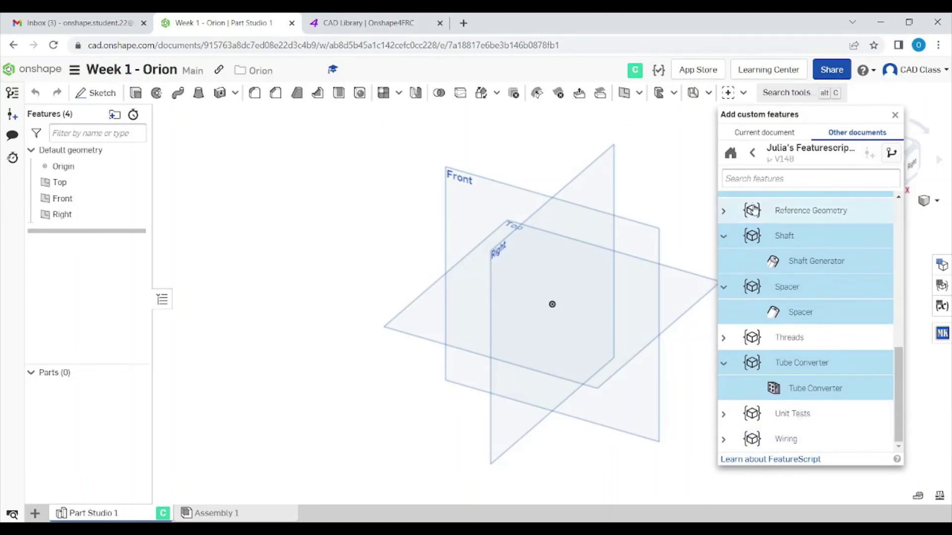
scroll(848, 194, up, 2)
Step: Close Add custom features and confirm the custom features dropdown lists the six added features
click(895, 115)
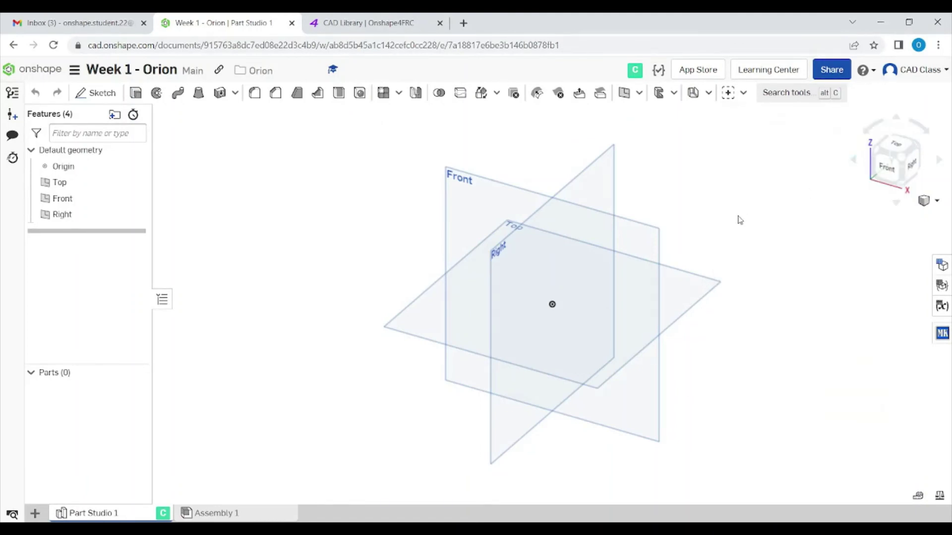
click(744, 94)
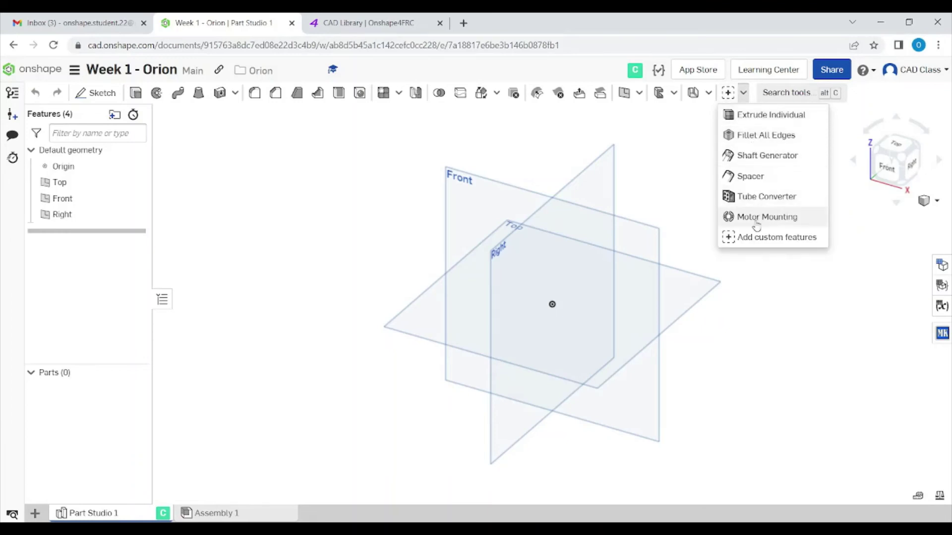
click(688, 146)
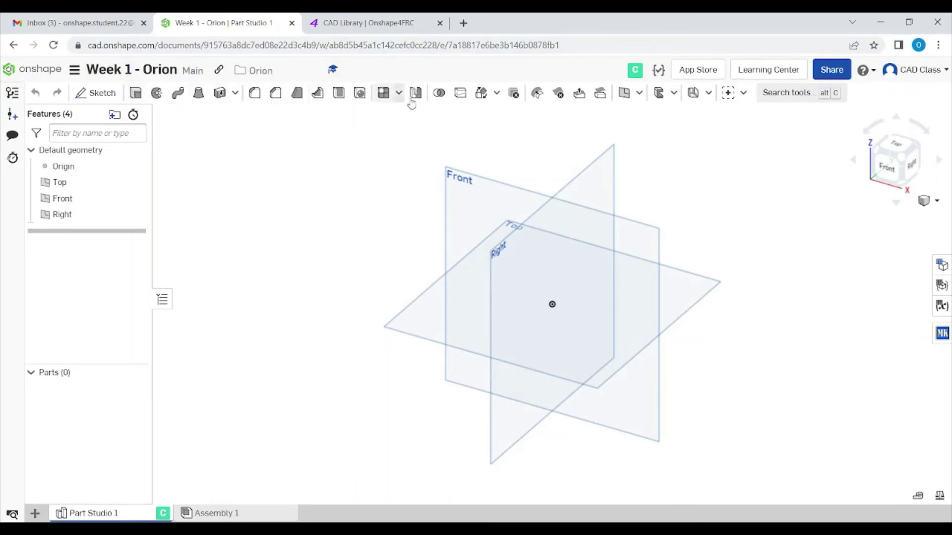
click(744, 93)
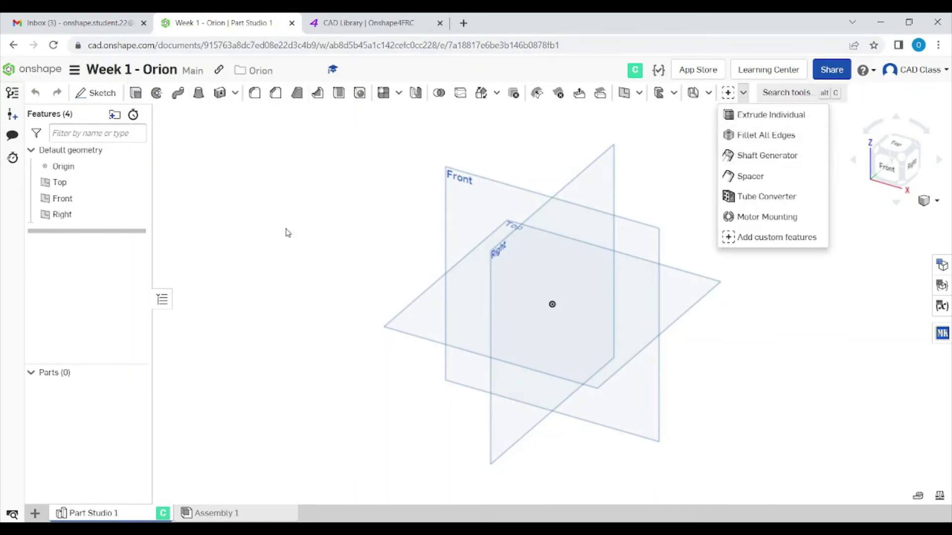
click(297, 207)
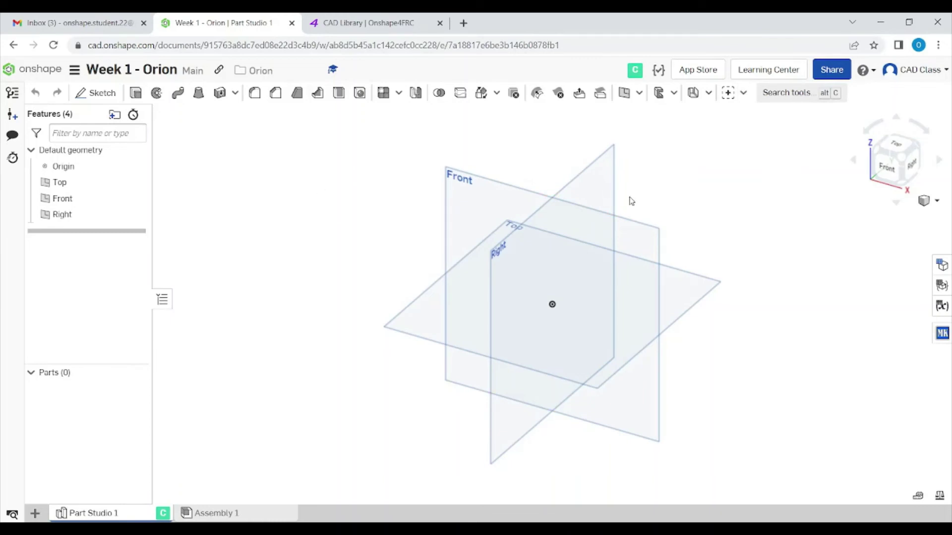
click(743, 93)
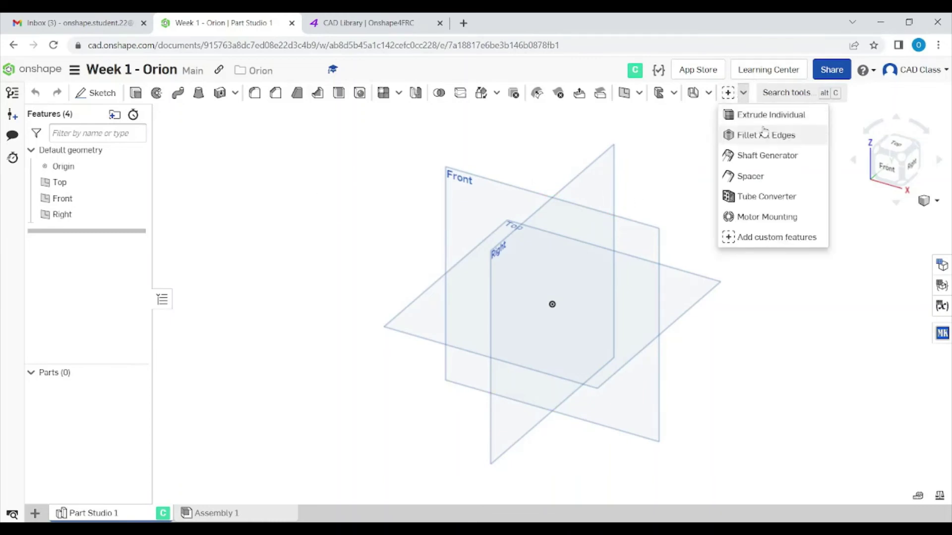
click(727, 246)
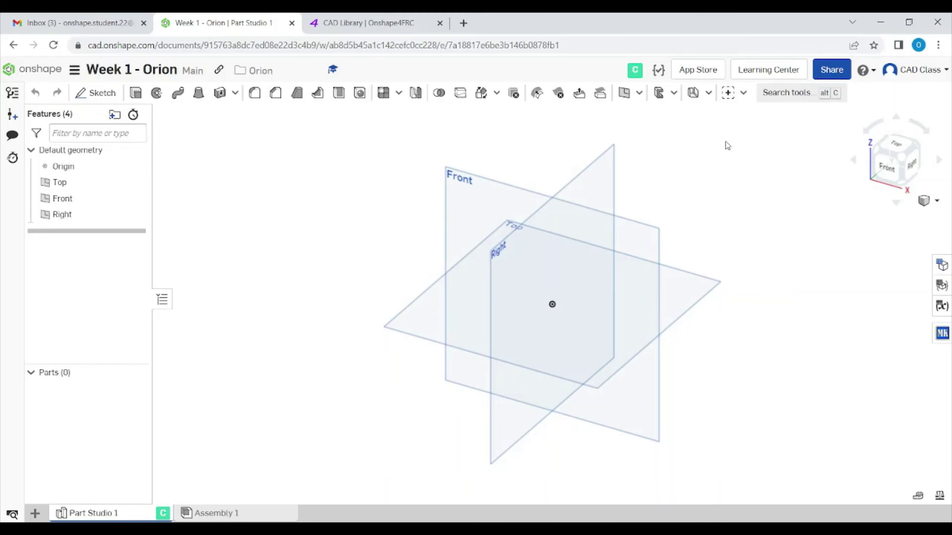
Step: Copy the Lighten FeatureScript link from the CAD Library, then start adding a custom feature in Week 1 - Orion
click(397, 23)
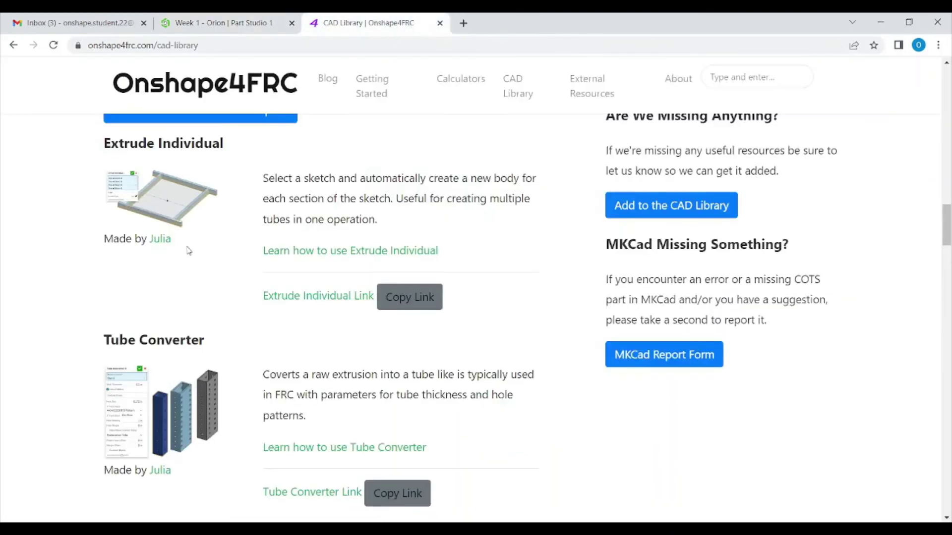
scroll(190, 250, down, 6)
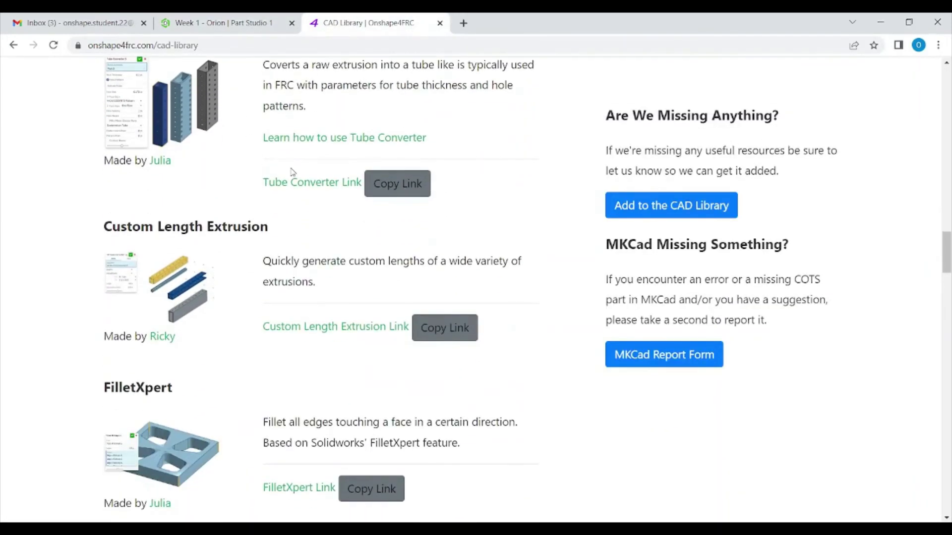
scroll(57, 147, down, 3)
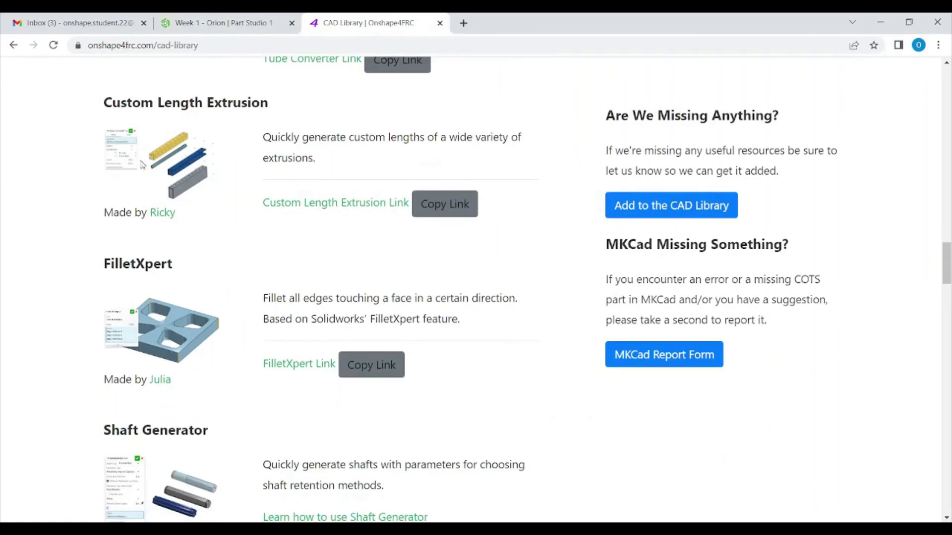
scroll(38, 208, down, 3)
scroll(163, 211, down, 4)
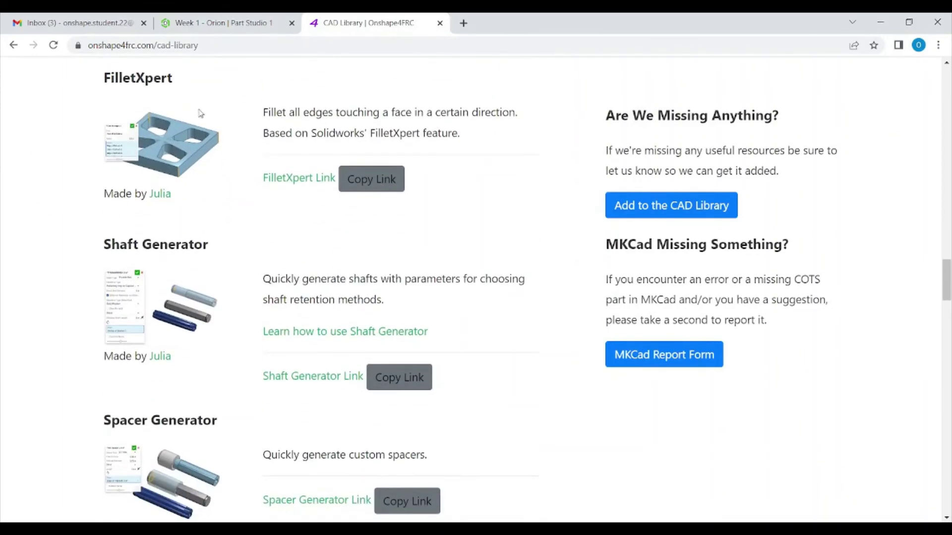
scroll(72, 198, down, 12)
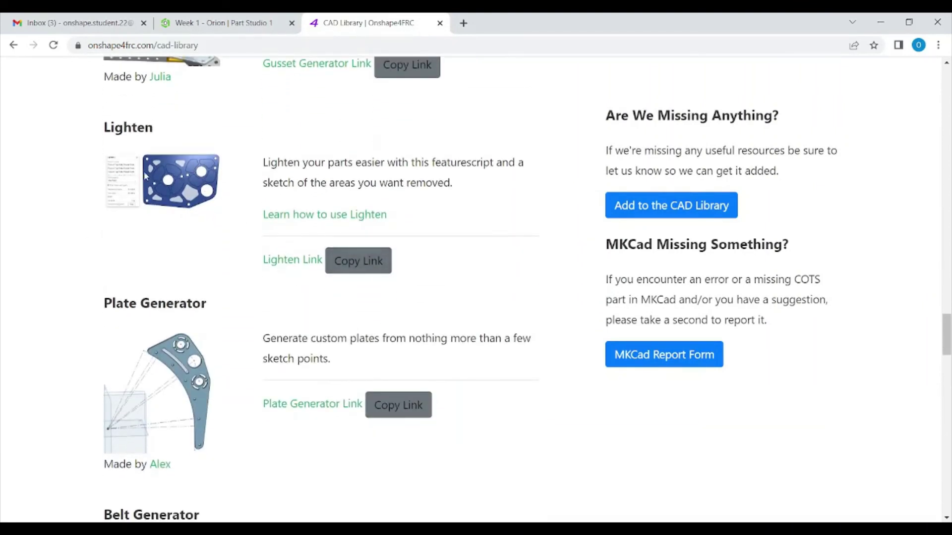
click(367, 261)
click(220, 23)
click(729, 93)
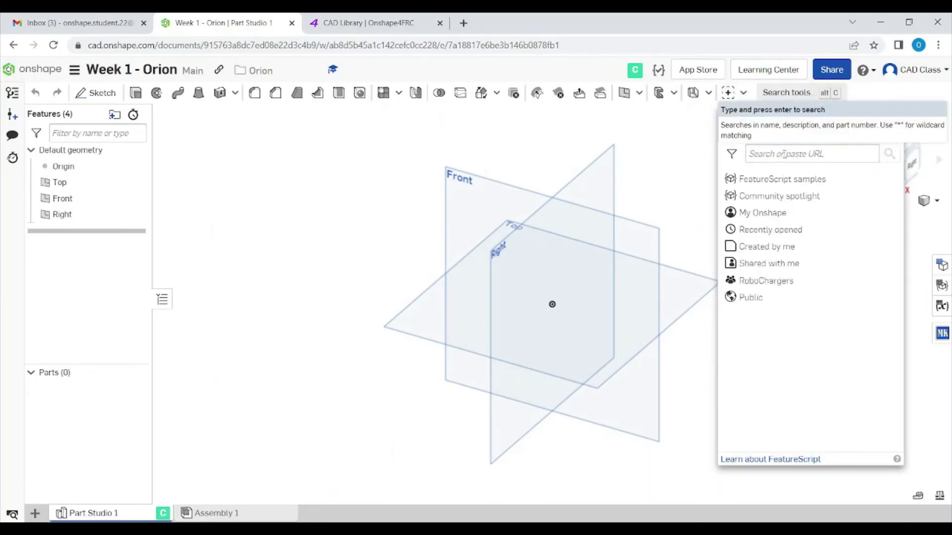
Step: Add the Lighten custom feature to the toolbar from its pasted document link
key(ctrl+v)
key(Return)
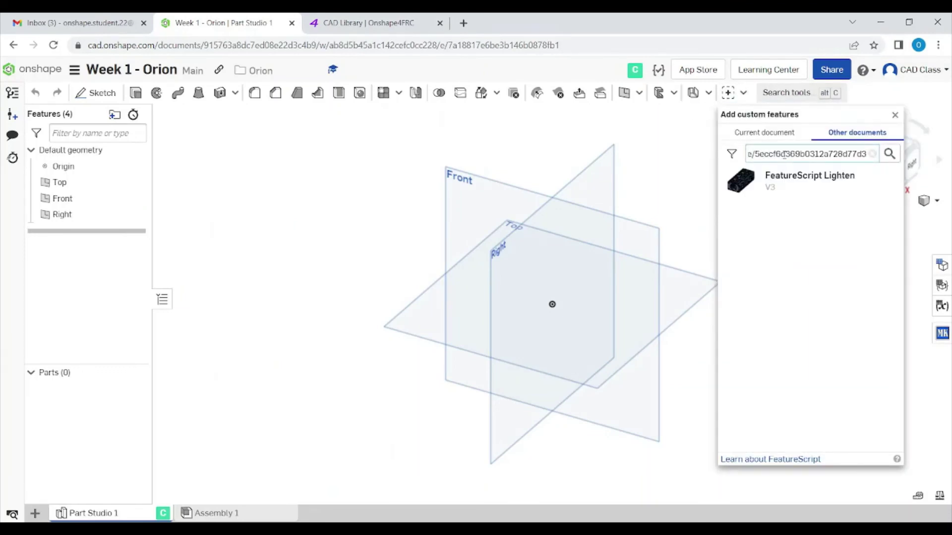
click(775, 185)
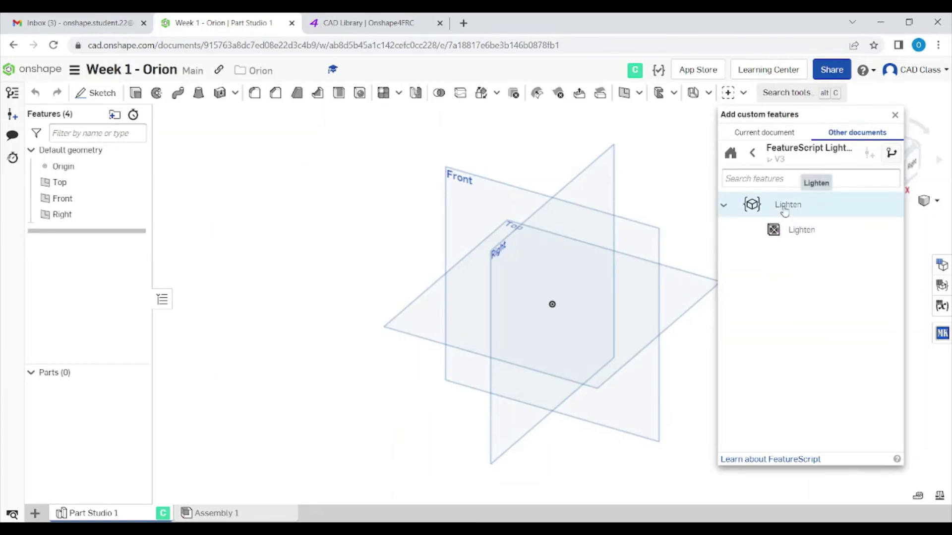
click(783, 210)
click(892, 118)
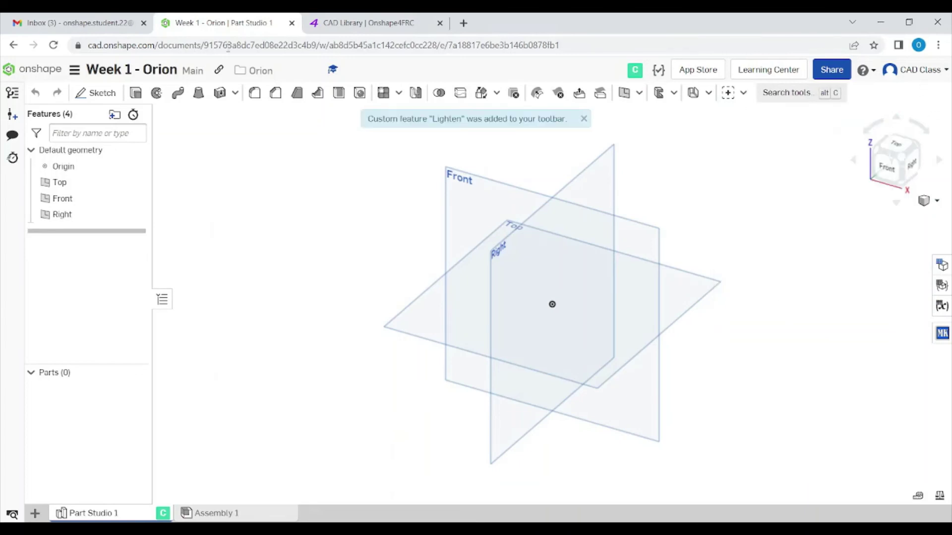
Step: Scroll the CAD Library down to the Belt Generator entry and return to Week 1 - Orion
click(365, 23)
scroll(188, 158, down, 3)
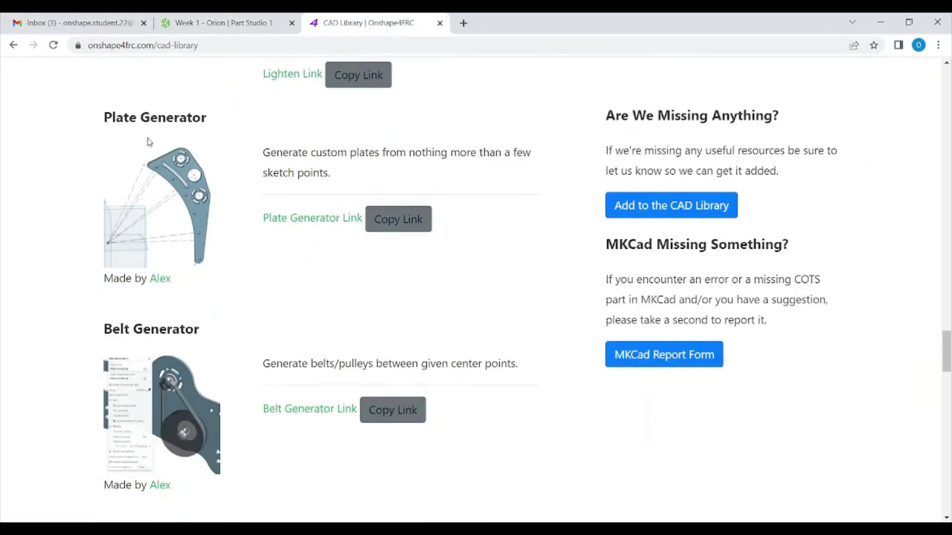
scroll(223, 179, down, 1)
scroll(211, 181, down, 2)
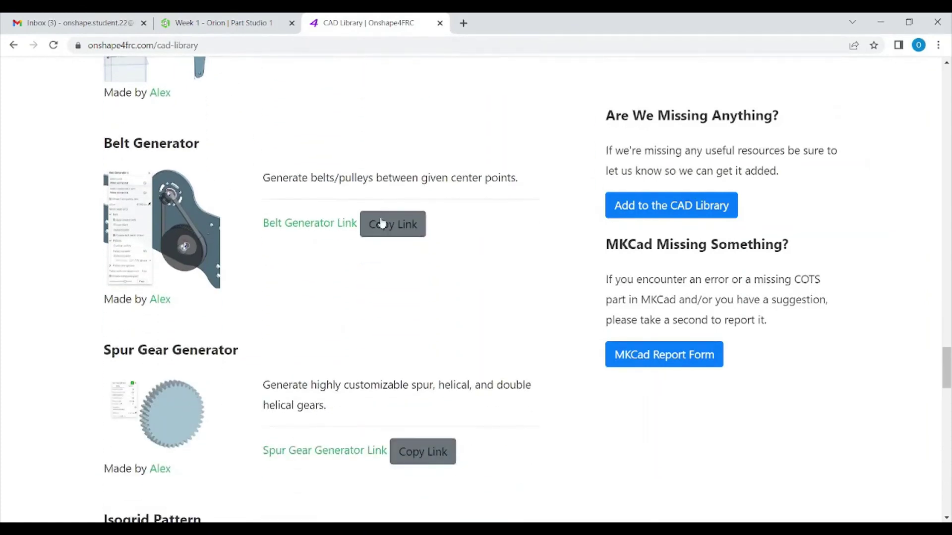
click(181, 21)
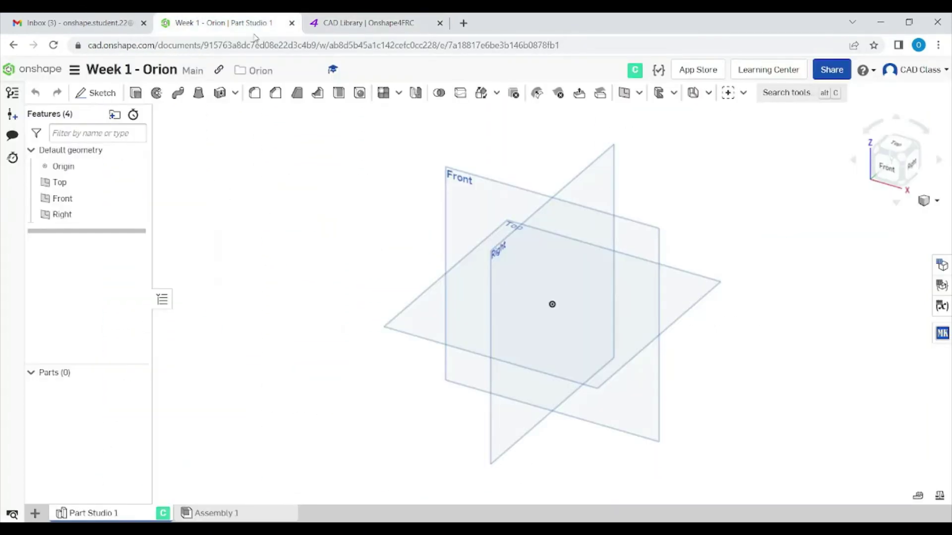
Step: Add the FRC belt calculator to the toolbar from the pasted Belt Generator link
click(729, 92)
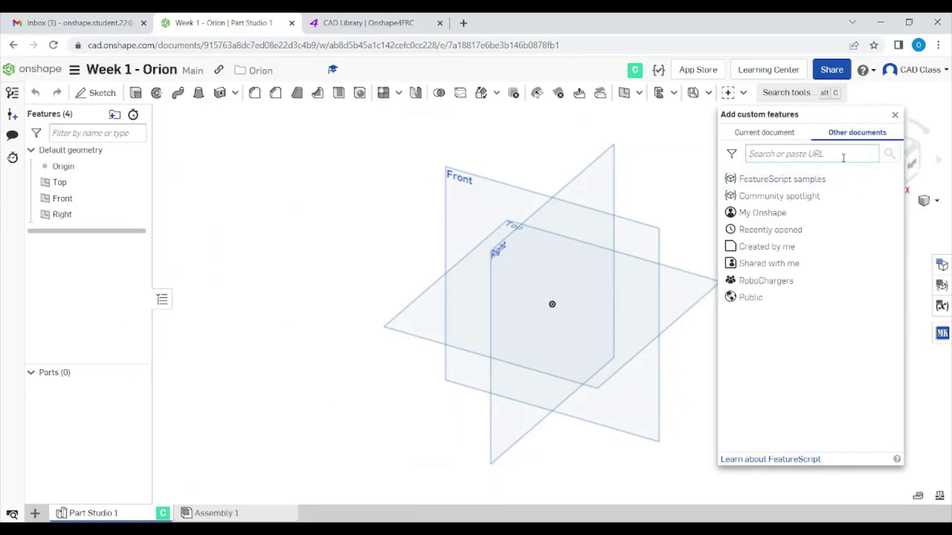
key(ctrl+v)
key(Return)
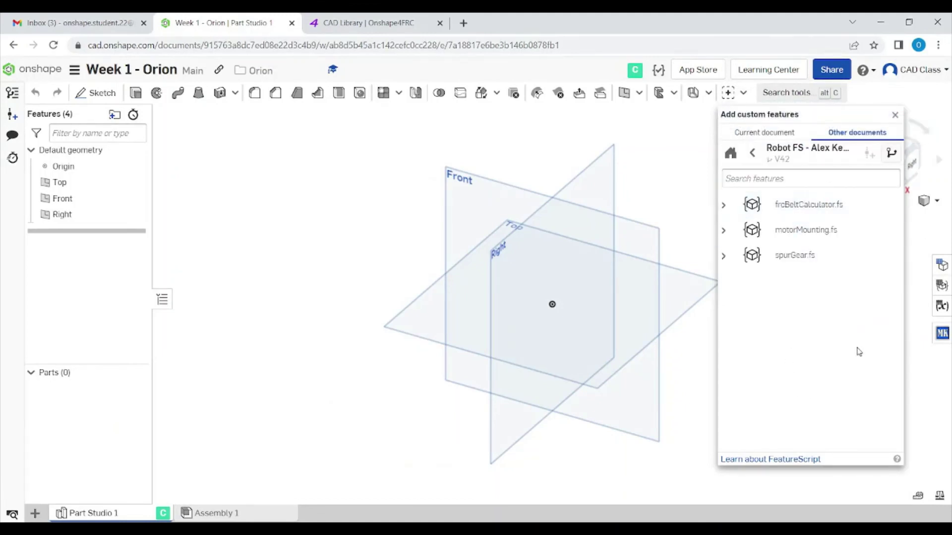
click(780, 208)
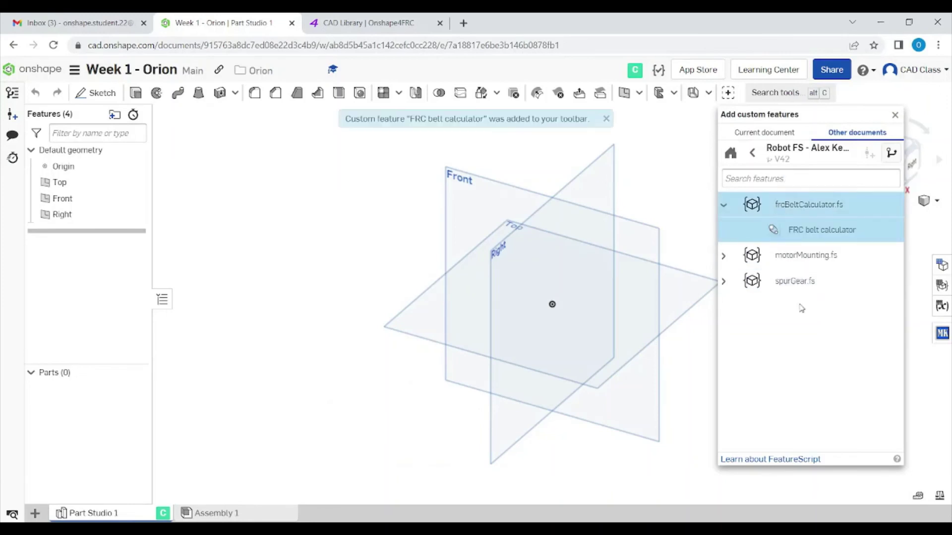
click(897, 114)
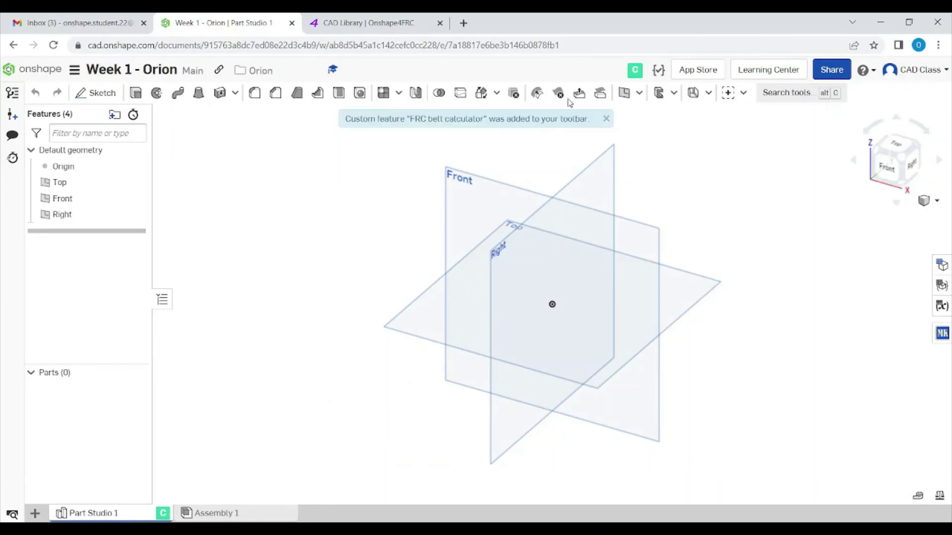
click(321, 23)
Step: Browse the CAD Library down to the Laser and T-slot joint generators, then go back to Part Studio 1
scroll(302, 312, down, 6)
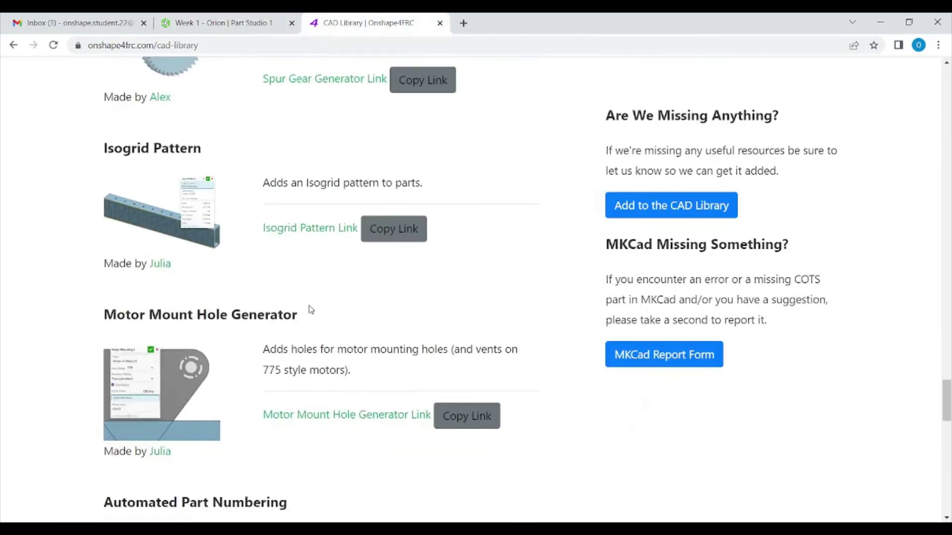
scroll(320, 298, down, 3)
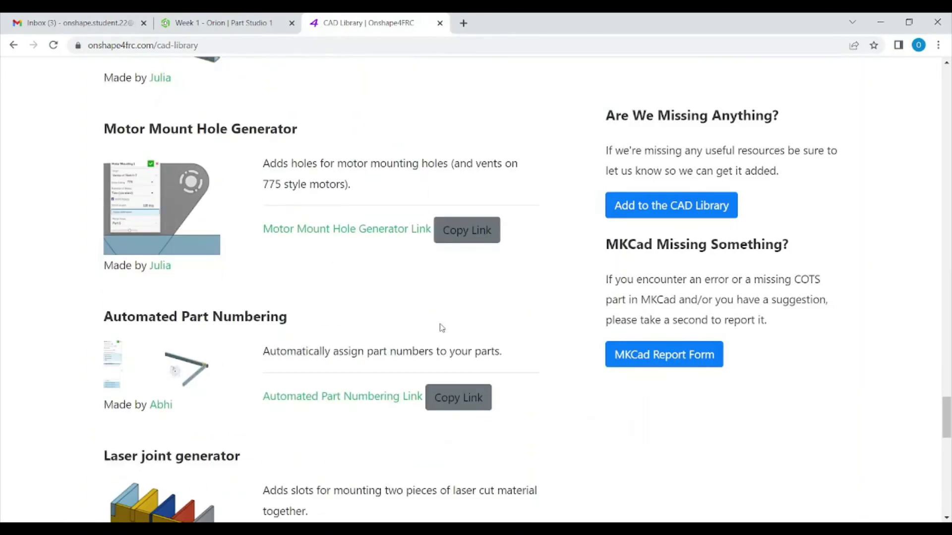
scroll(149, 138, down, 6)
scroll(200, 117, down, 5)
scroll(205, 353, up, 5)
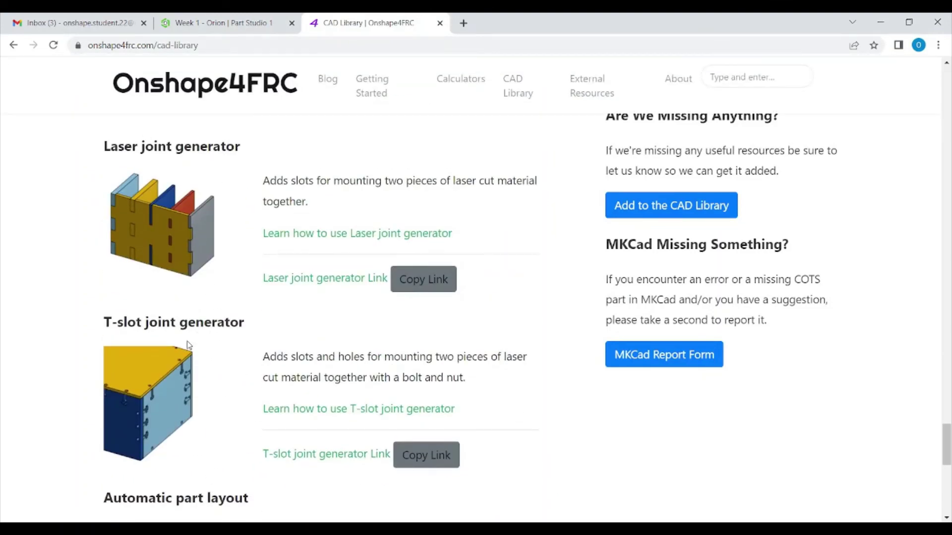
click(248, 26)
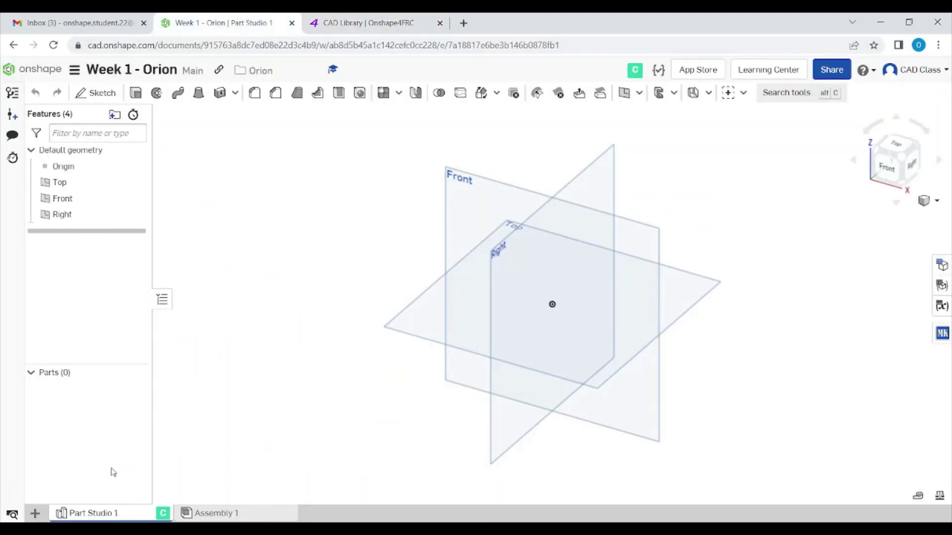
click(199, 514)
click(942, 335)
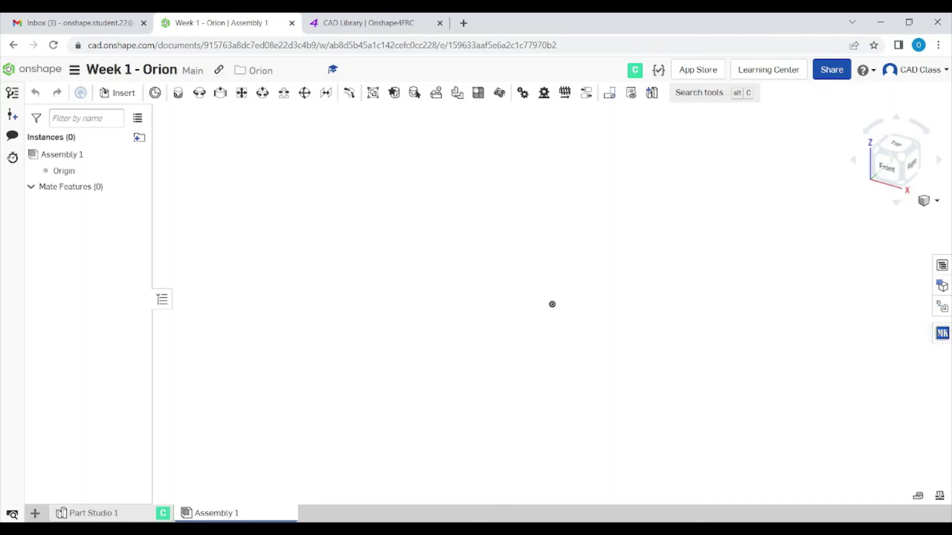
click(88, 513)
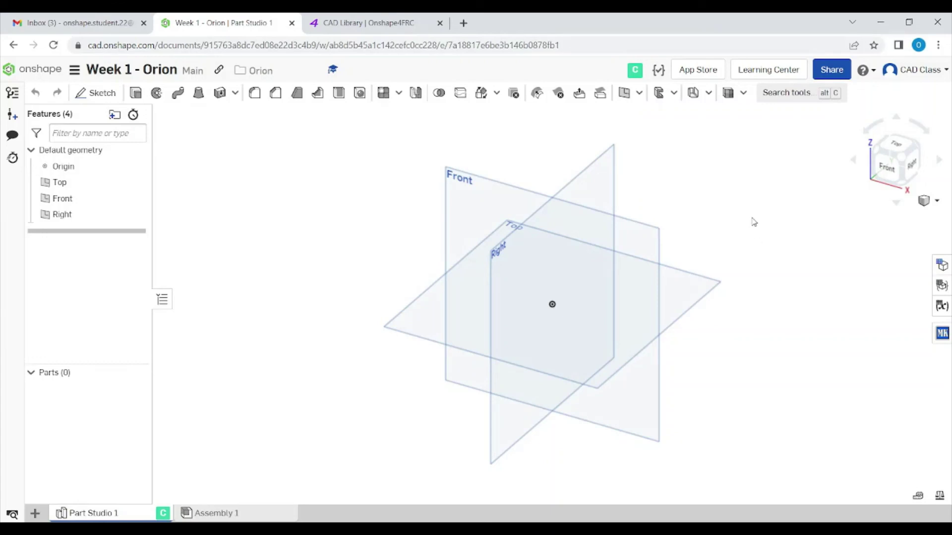
Step: Go to the documents list and open the RoboChargers team from the Teams section
click(33, 74)
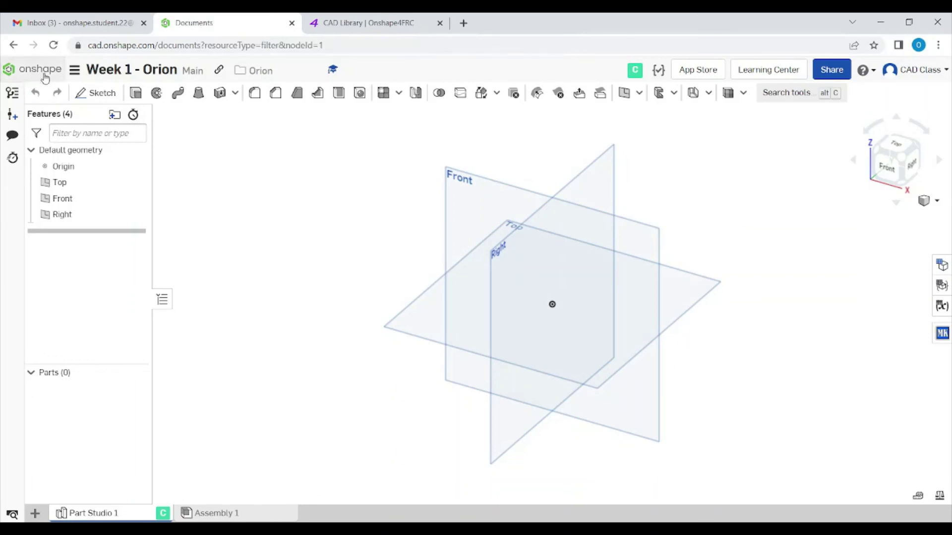
click(40, 206)
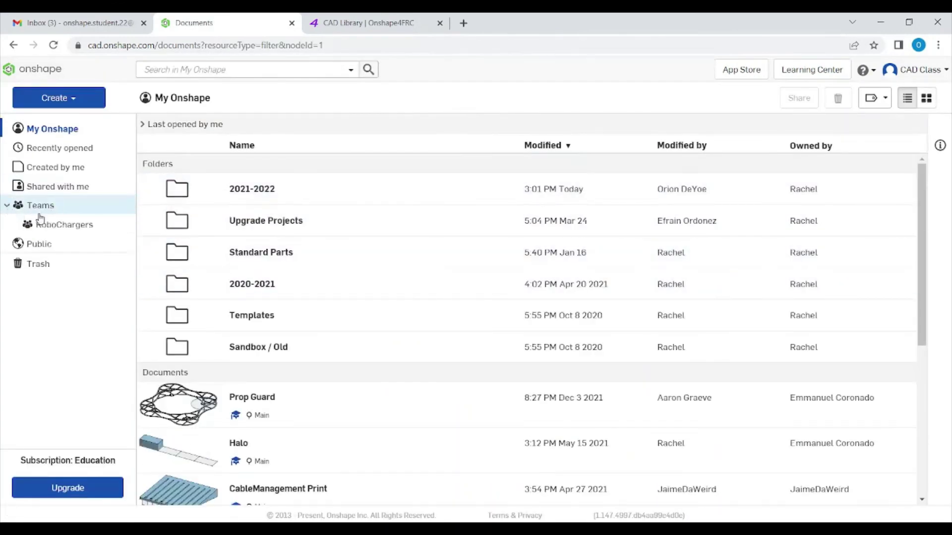
click(39, 224)
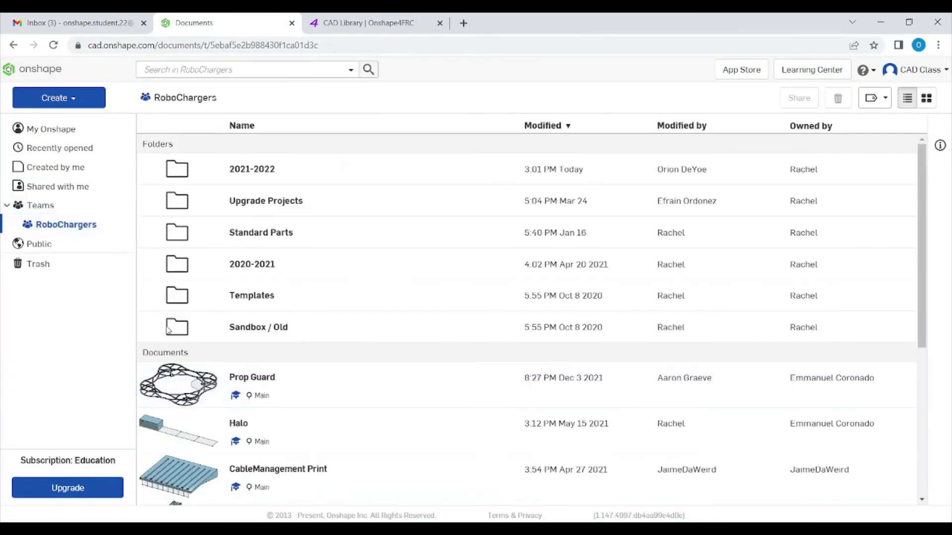